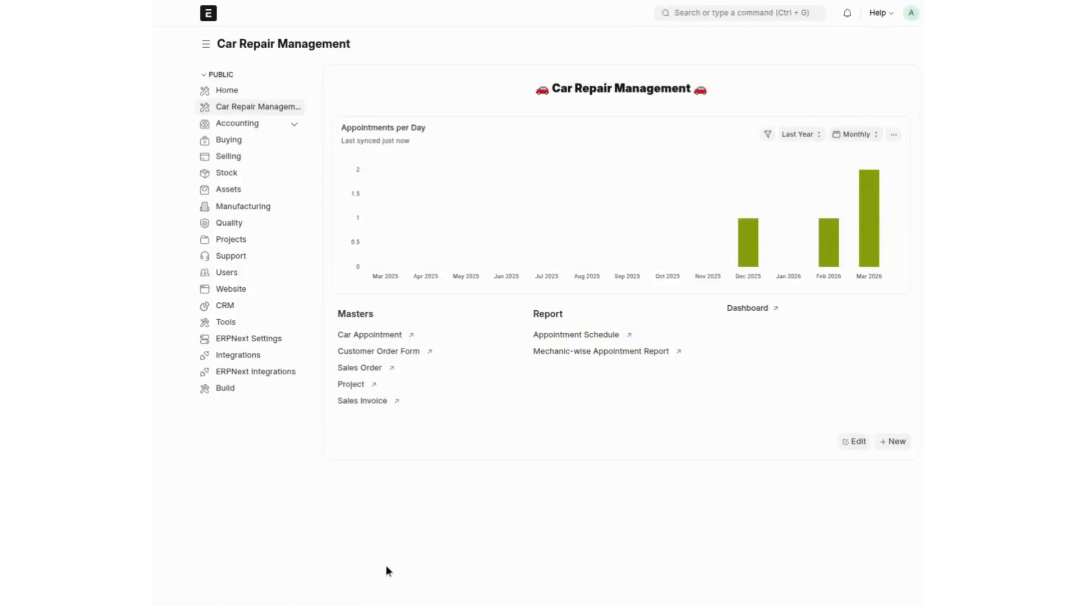
Step: Glance at the dashboard details, then start a new Car Appointment from the workspace
{"action": "left_click", "coordinate": [745, 311]}
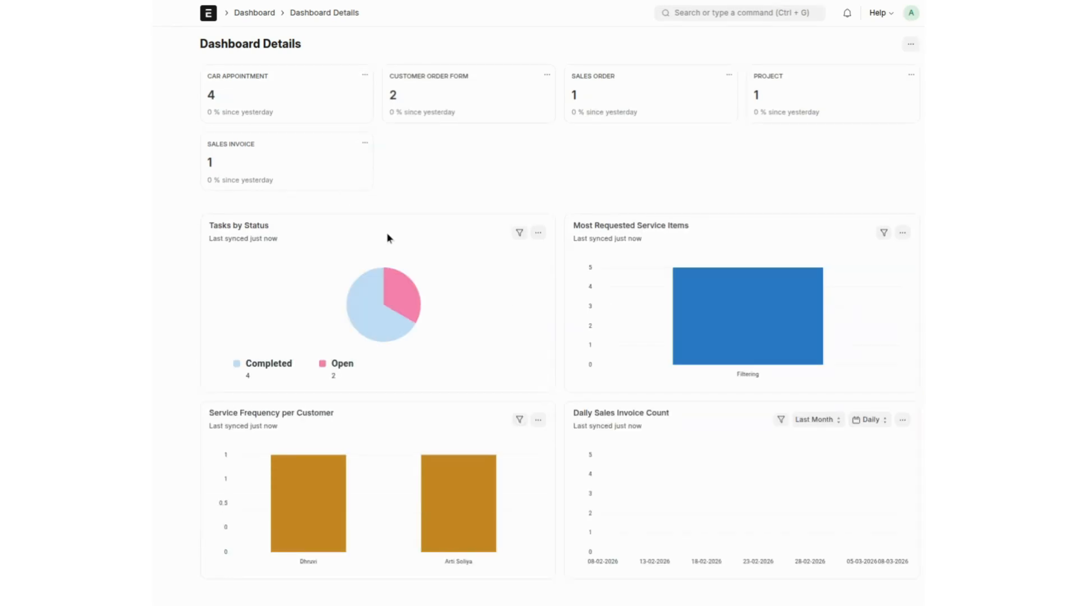
{"action": "key", "text": "alt+Left"}
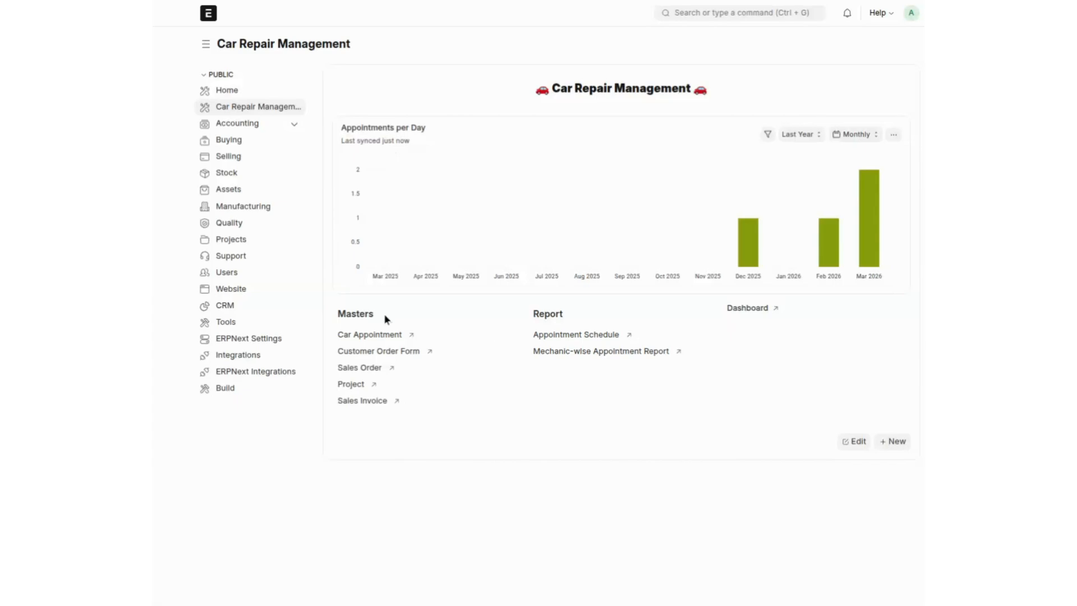
{"action": "left_click", "coordinate": [375, 340]}
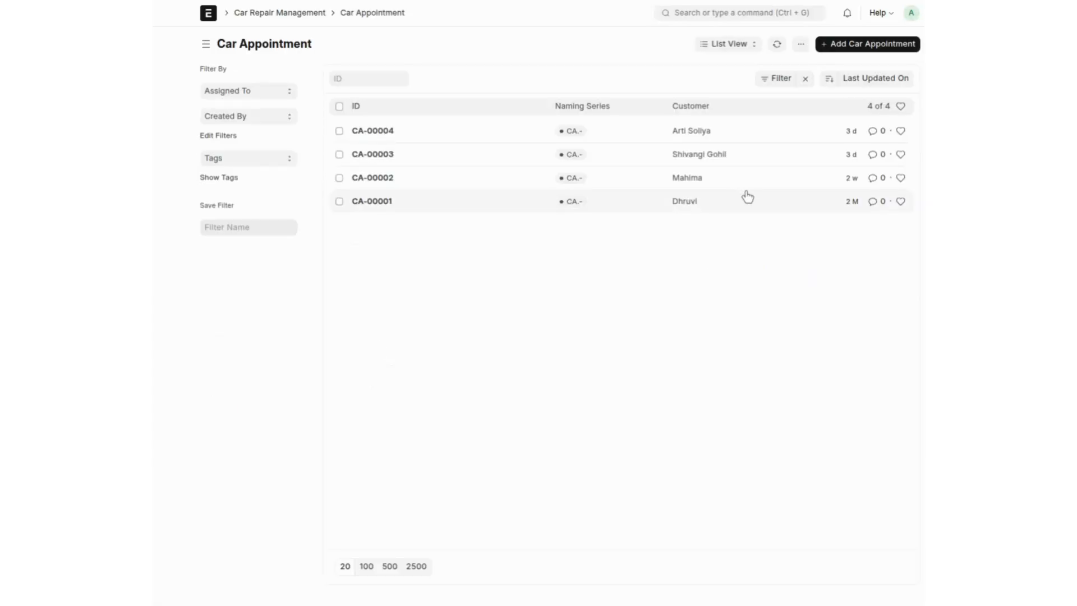
{"action": "left_click", "coordinate": [870, 49]}
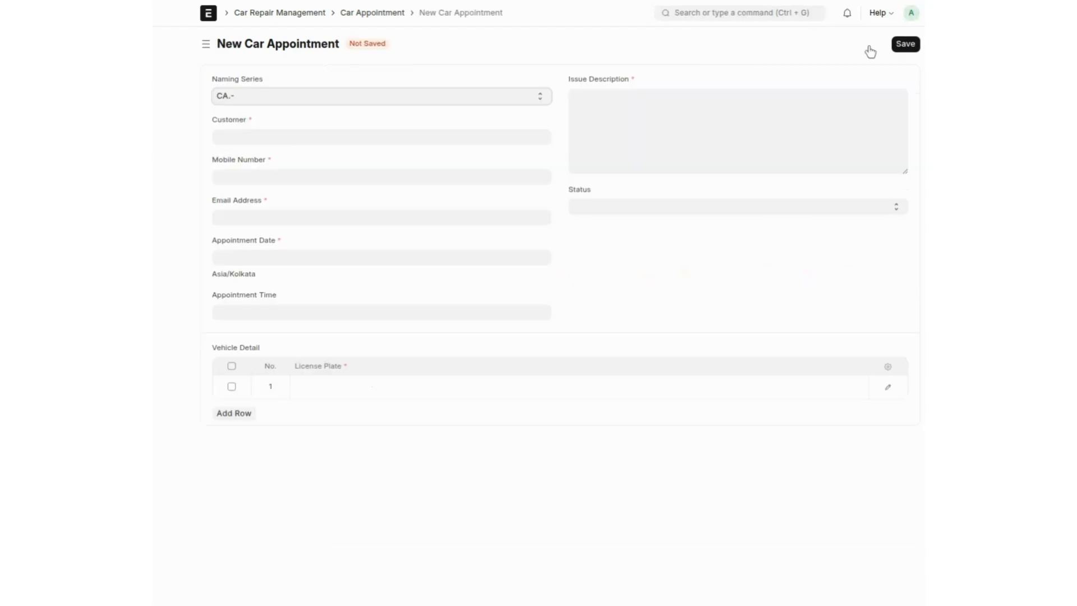
Step: Create and save a new customer with the customer's name in the appointment's Customer field
{"action": "left_click", "coordinate": [337, 141]}
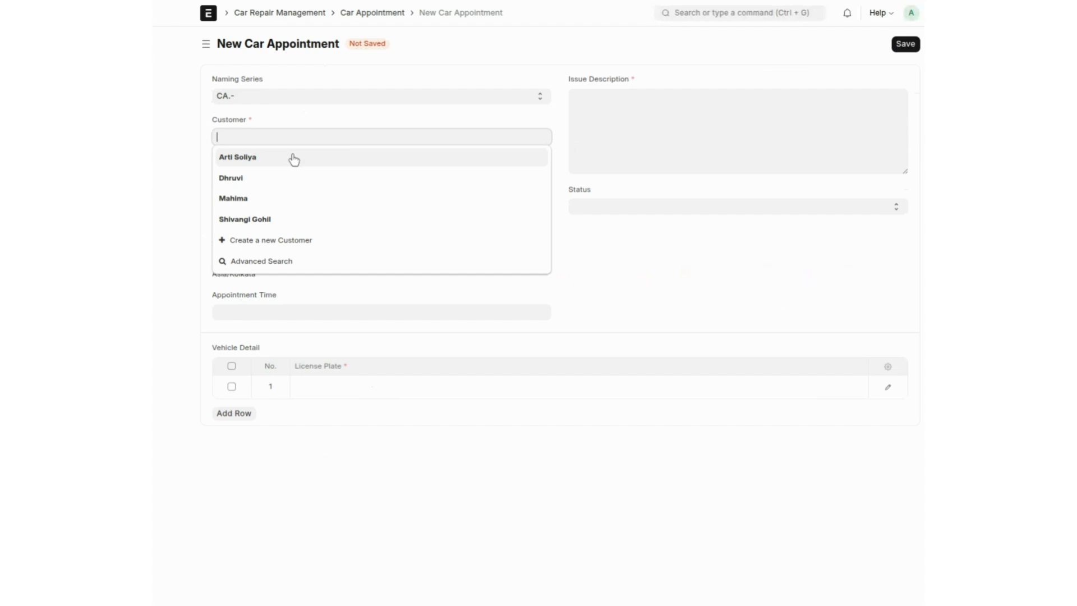
{"action": "left_click", "coordinate": [259, 242]}
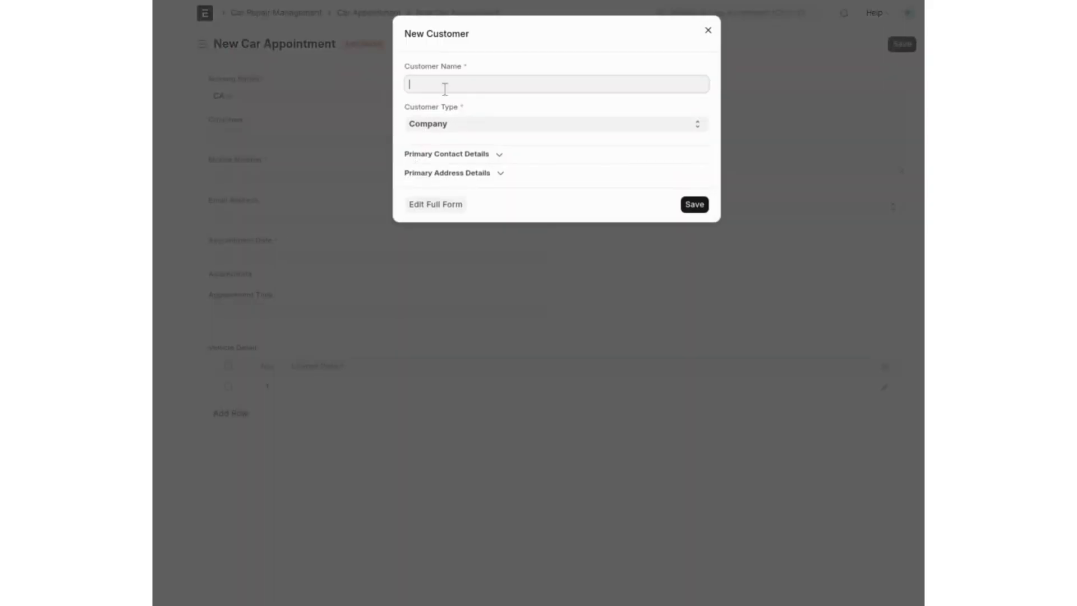
{"action": "left_click", "coordinate": [700, 206]}
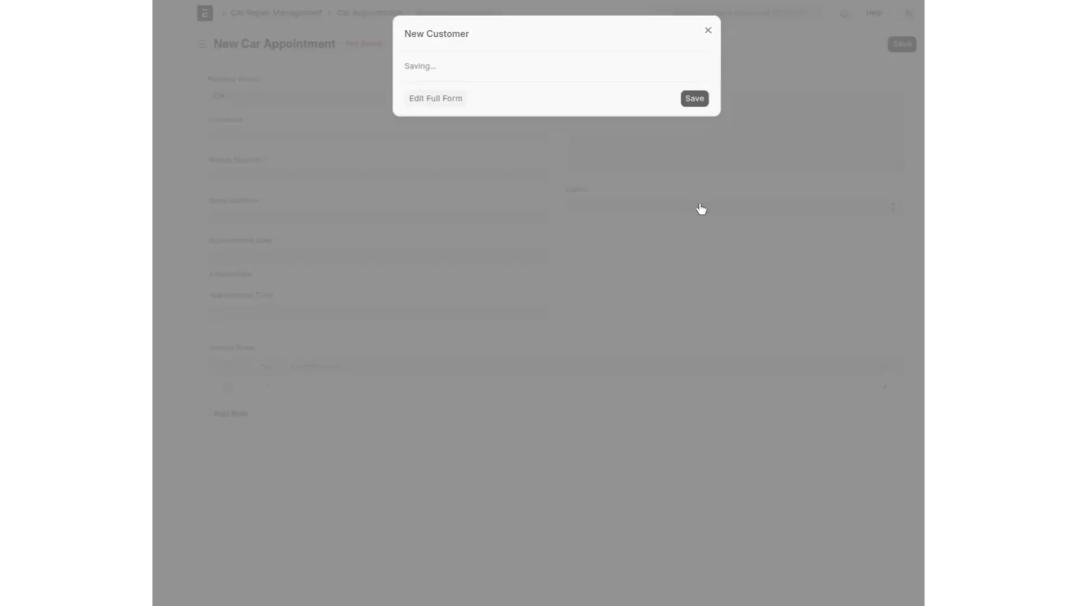
{"action": "left_click", "coordinate": [448, 179]}
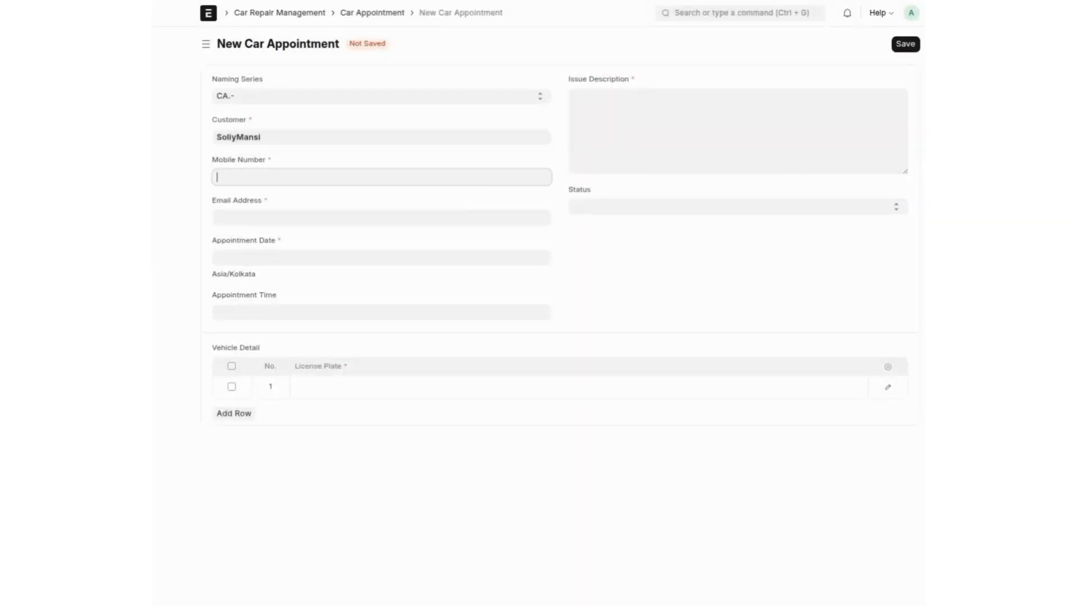
Step: Enter the customer's mobile number and e-mail address on the appointment
{"action": "key", "text": "Tab"}
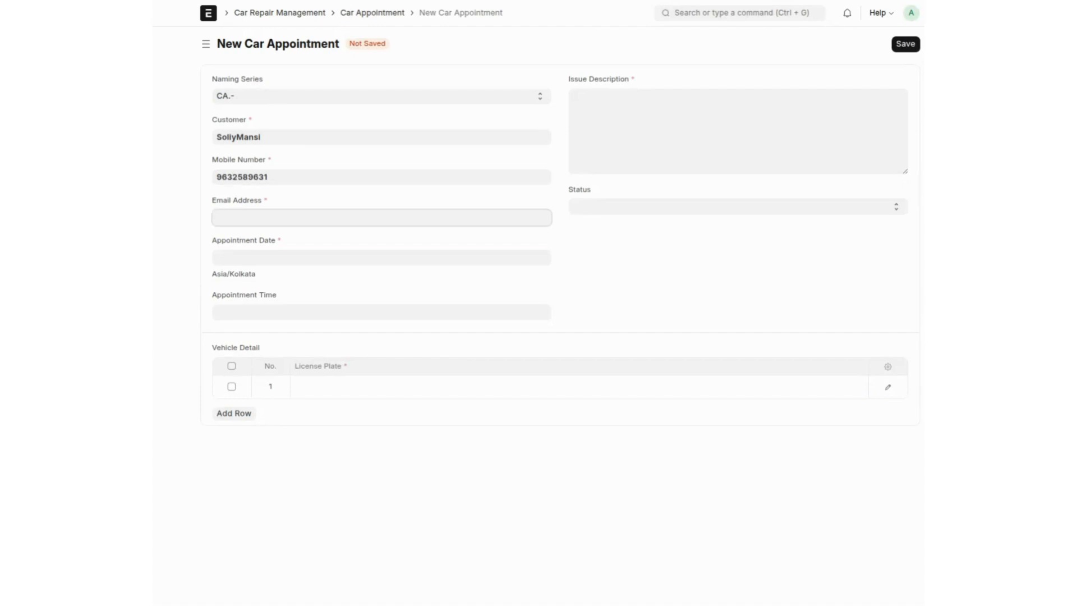
Step: Schedule the appointment for 10-03-2026 at 21:06:55 with issue 'Brake Fail'
{"action": "left_click", "coordinate": [371, 257]}
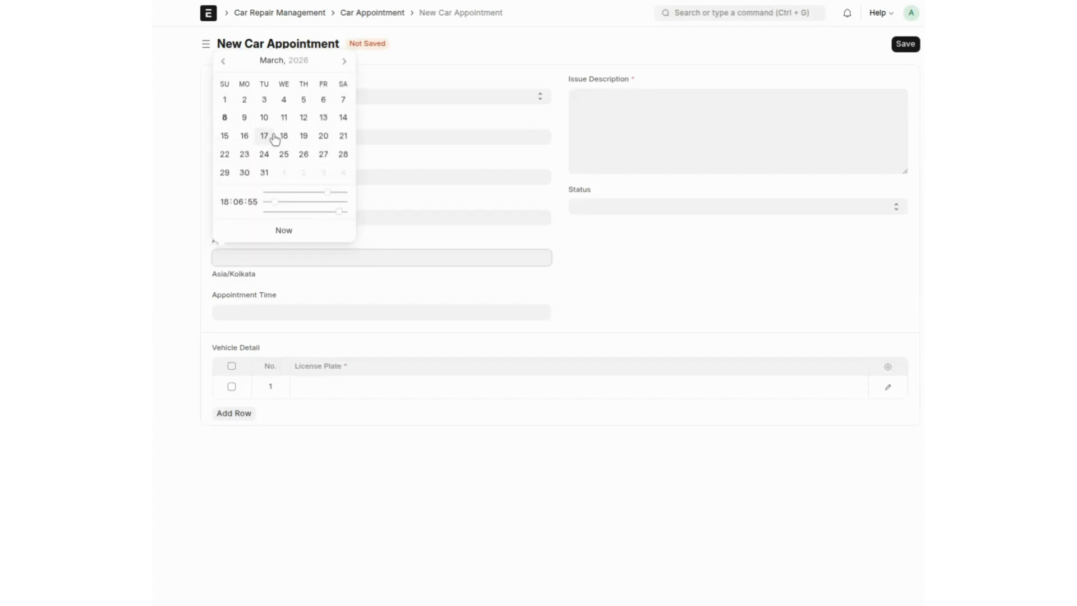
{"action": "left_click", "coordinate": [264, 119]}
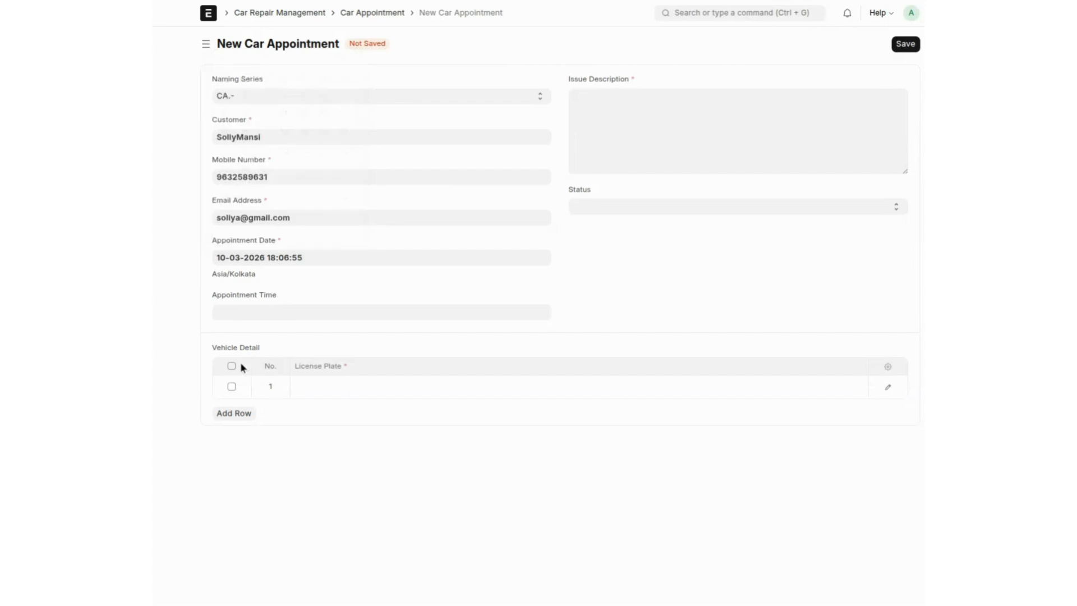
{"action": "left_click", "coordinate": [234, 311]}
{"action": "left_click", "coordinate": [336, 248]}
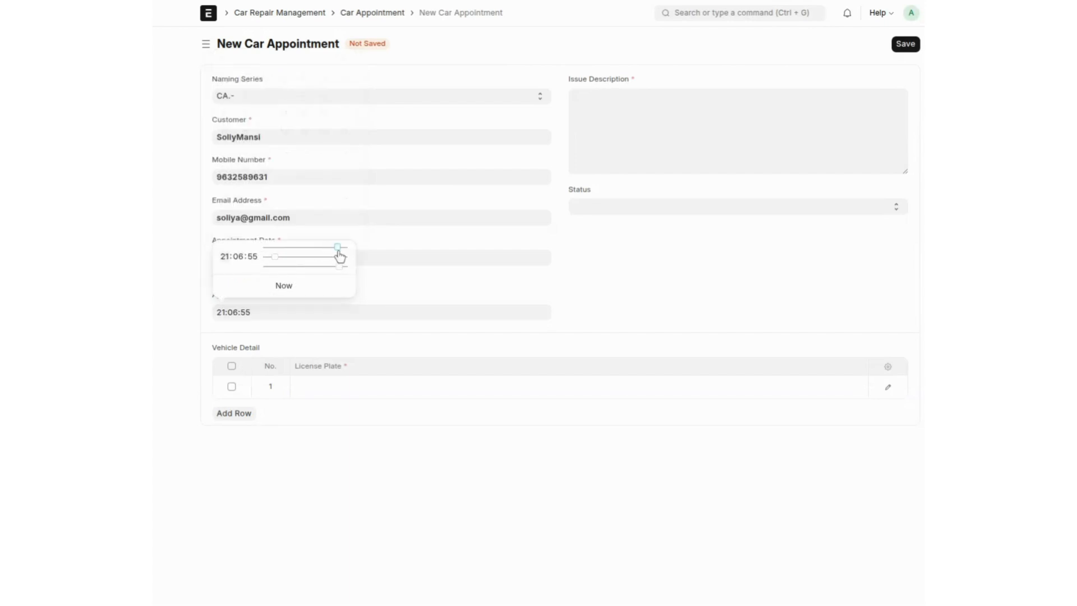
{"action": "left_click", "coordinate": [609, 141]}
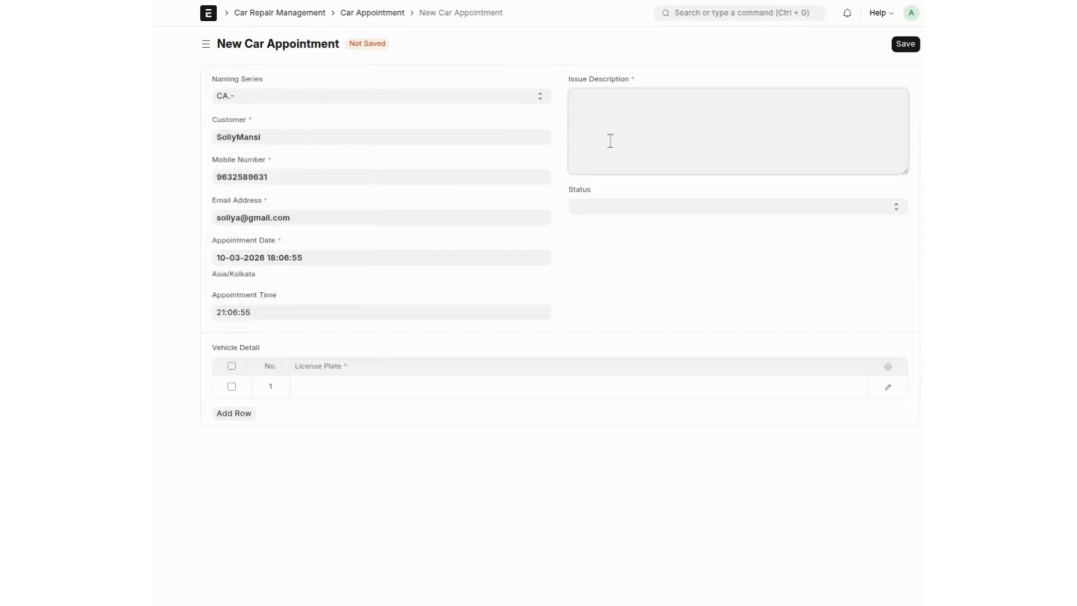
{"action": "type", "text": "Brake Fail"}
{"action": "left_click", "coordinate": [355, 388]}
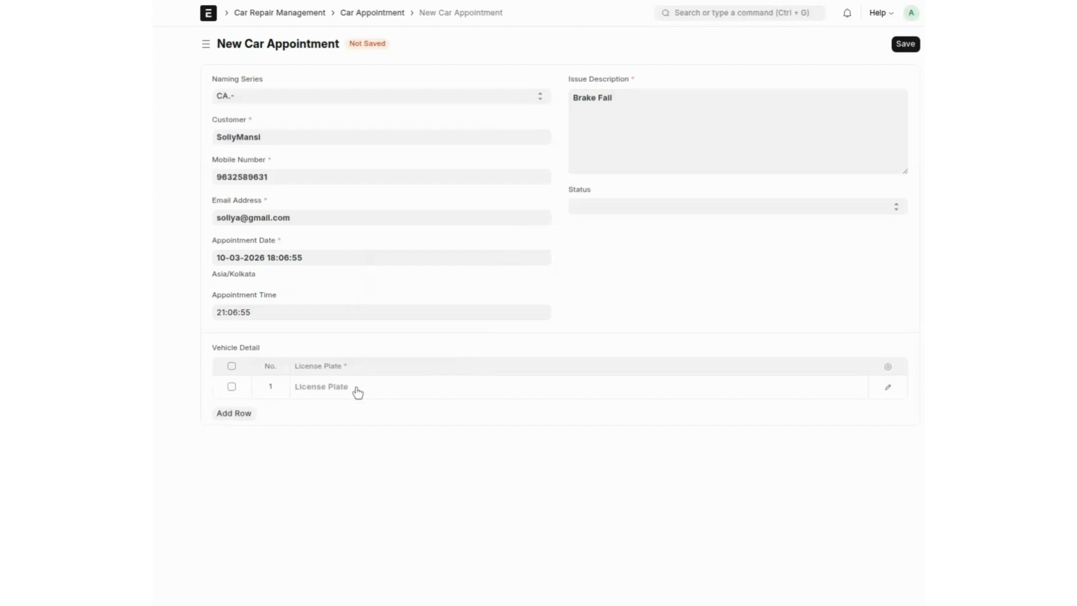
{"action": "left_click", "coordinate": [354, 535]}
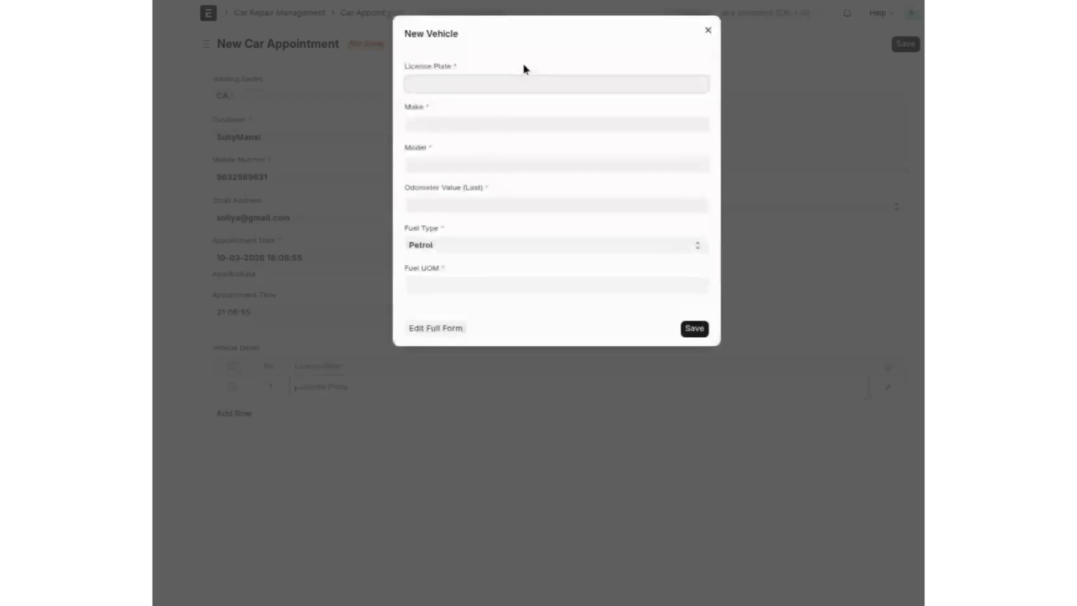
{"action": "type", "text": "GJ 01"}
{"action": "type", "text": " DFTR"}
{"action": "key", "text": "BackSpace"}
{"action": "key", "text": "BackSpace"}
{"action": "key", "text": "BackSpace"}
{"action": "key", "text": "BackSpace"}
{"action": "key", "text": "BackSpace"}
{"action": "type", "text": "9696"}
Step: Give the vehicle make and model Honda, odometer 150, fuel unit Nos, and save it
{"action": "left_click", "coordinate": [437, 124]}
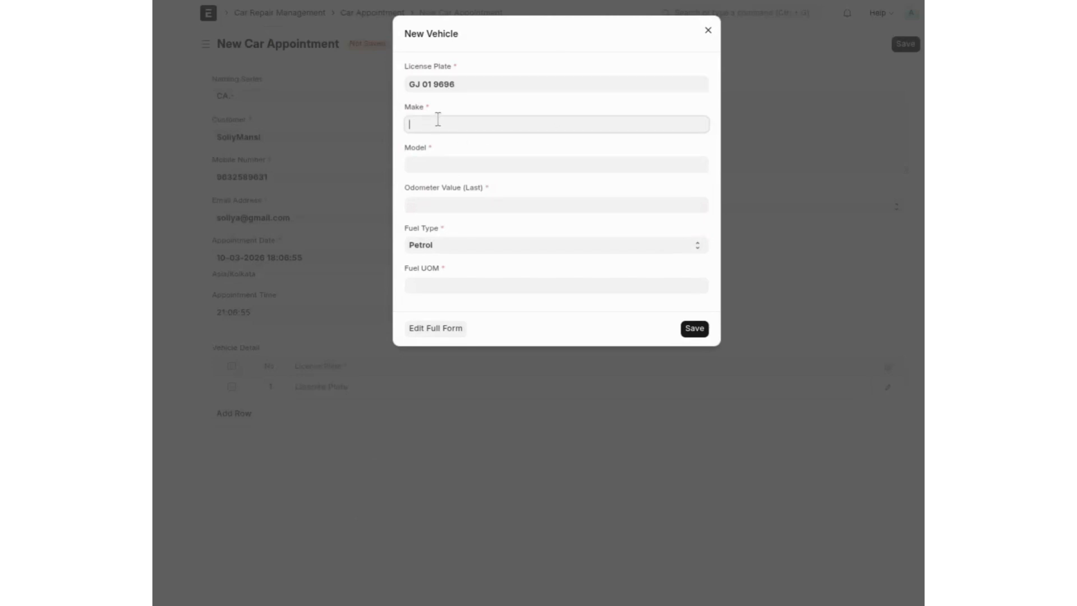
{"action": "type", "text": "Honda"}
{"action": "key", "text": "Tab"}
{"action": "type", "text": "Honda"}
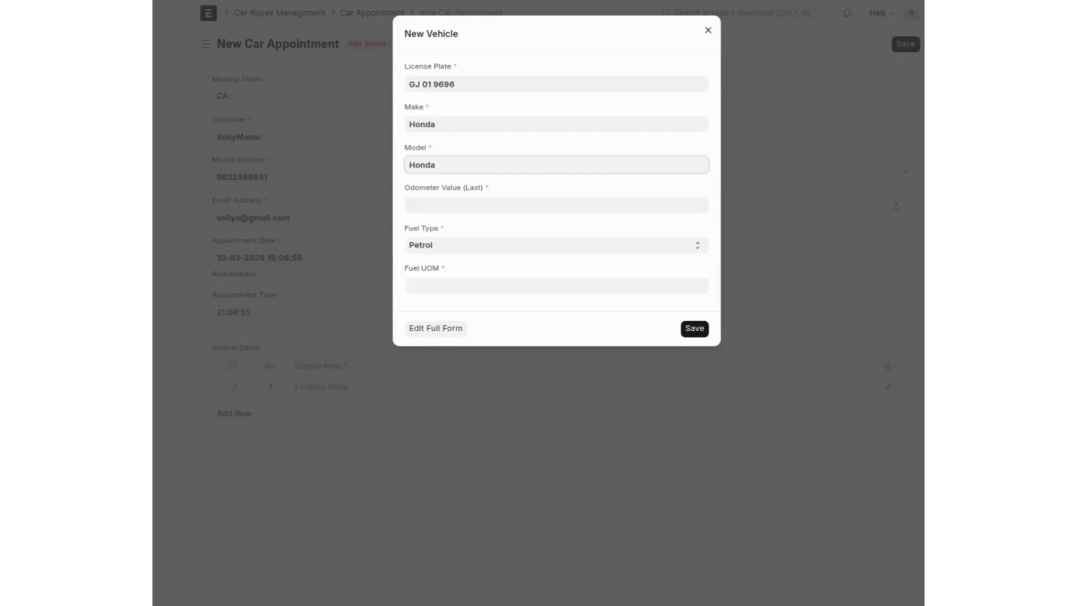
{"action": "key", "text": "Tab"}
{"action": "type", "text": "150"}
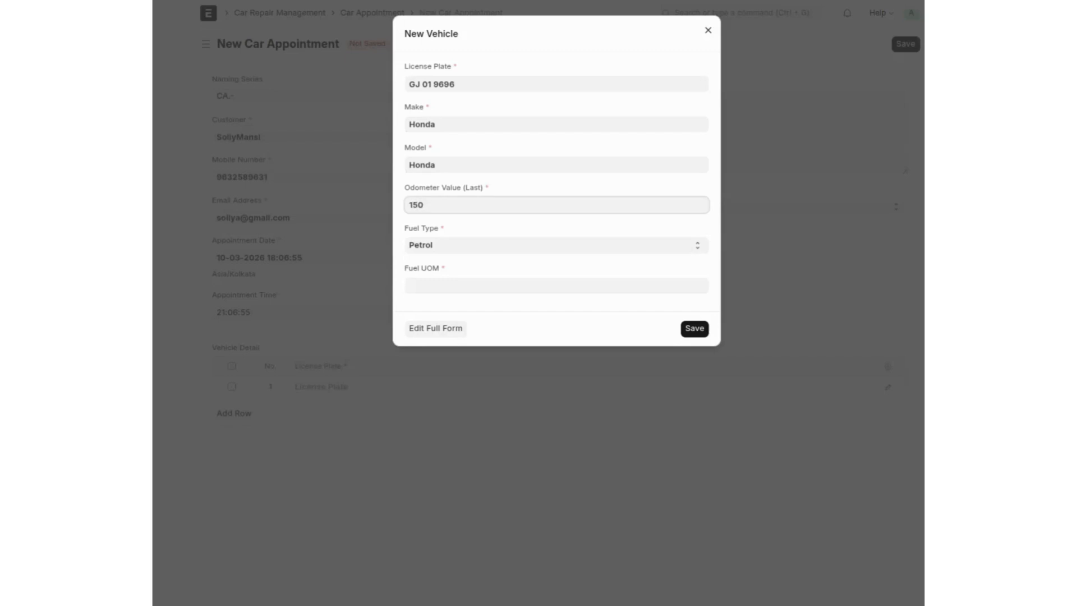
{"action": "key", "text": "Tab"}
{"action": "key", "text": "Tab"}
{"action": "type", "text": "nos"}
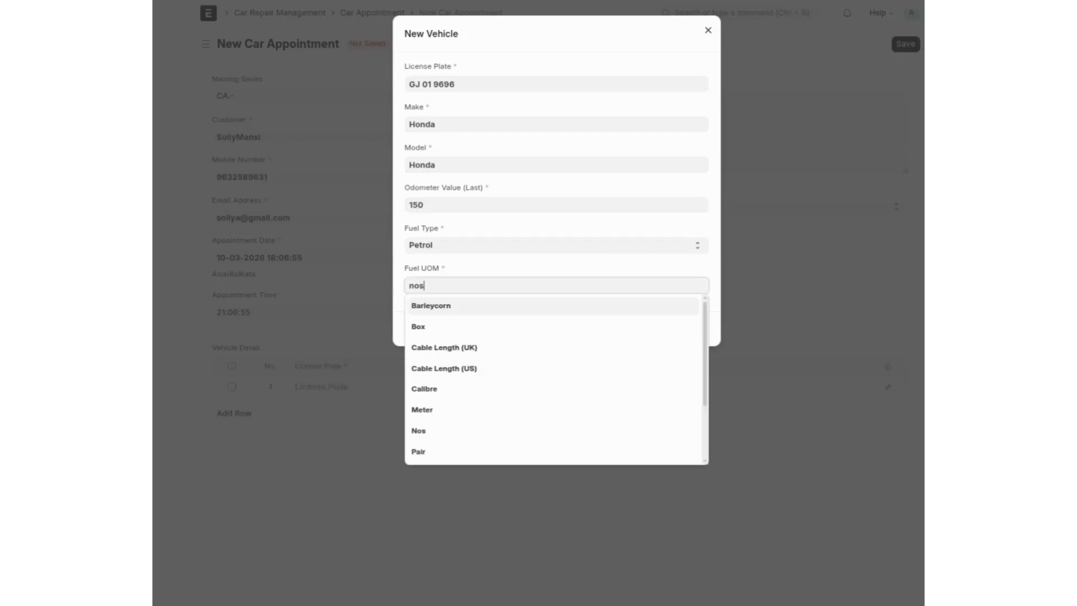
{"action": "left_click", "coordinate": [429, 307]}
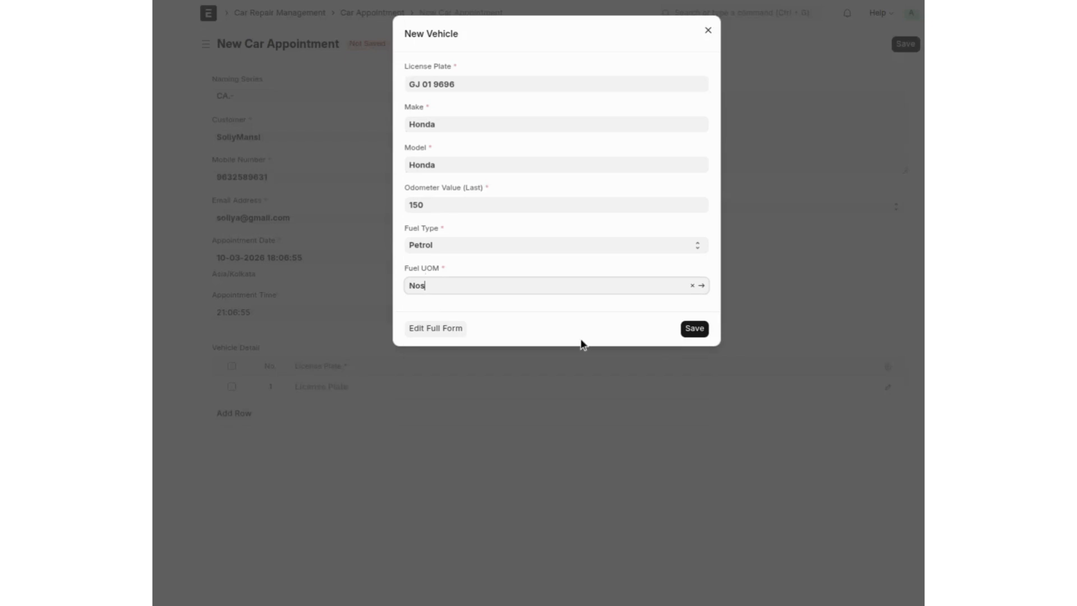
{"action": "left_click", "coordinate": [701, 333]}
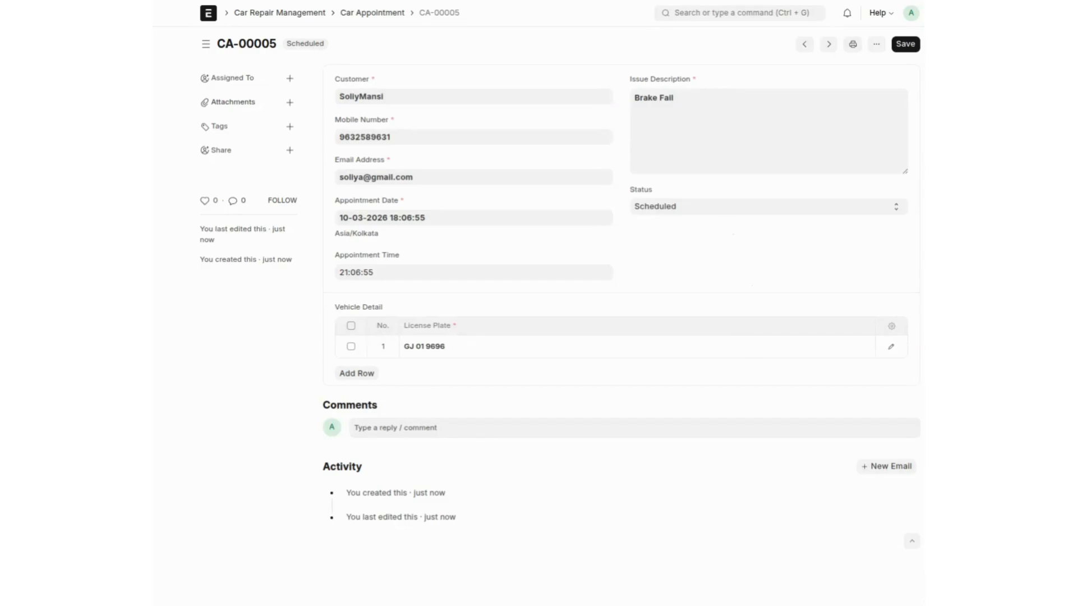
Step: Set appointment CA-00005's status to Confirmed and save it
{"action": "left_click", "coordinate": [694, 243]}
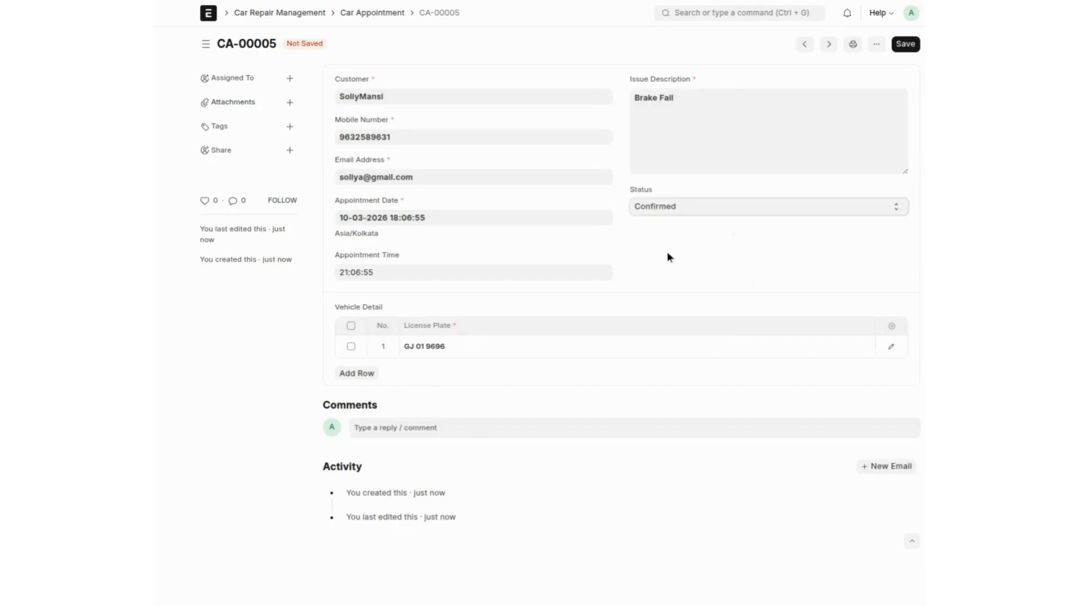
{"action": "left_click", "coordinate": [667, 253]}
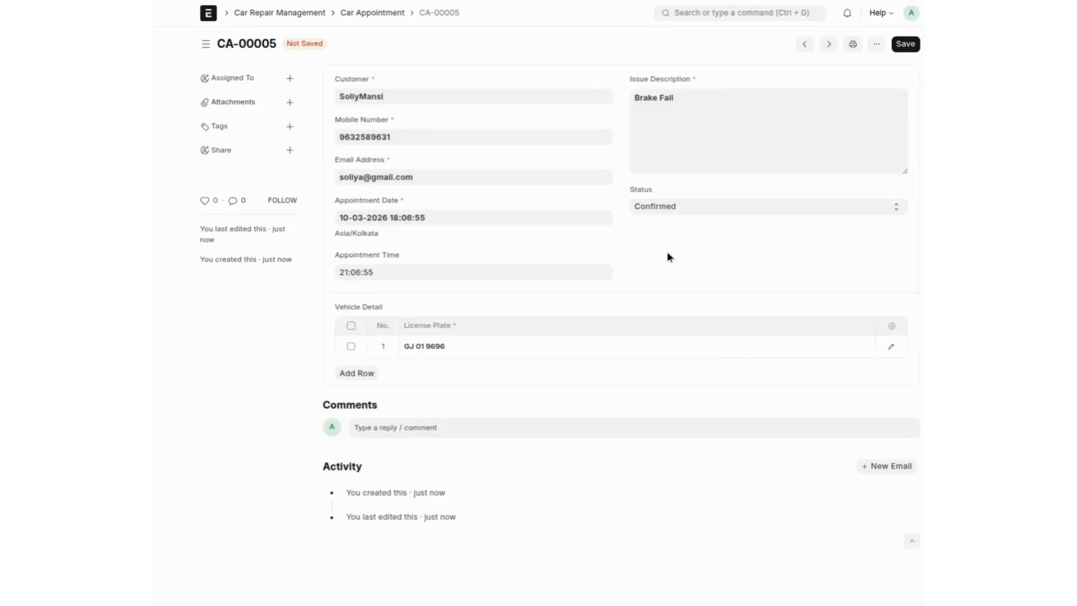
{"action": "key", "text": "ctrl+s"}
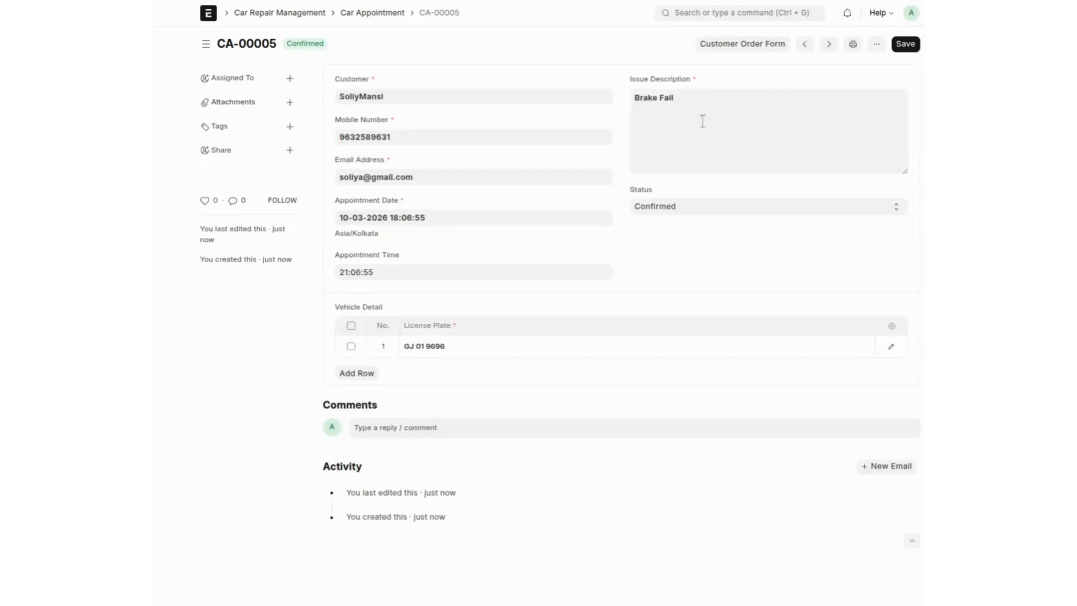
Step: Create a customer order form from the appointment with estimated delivery date 16-03-2026
{"action": "left_click", "coordinate": [740, 46]}
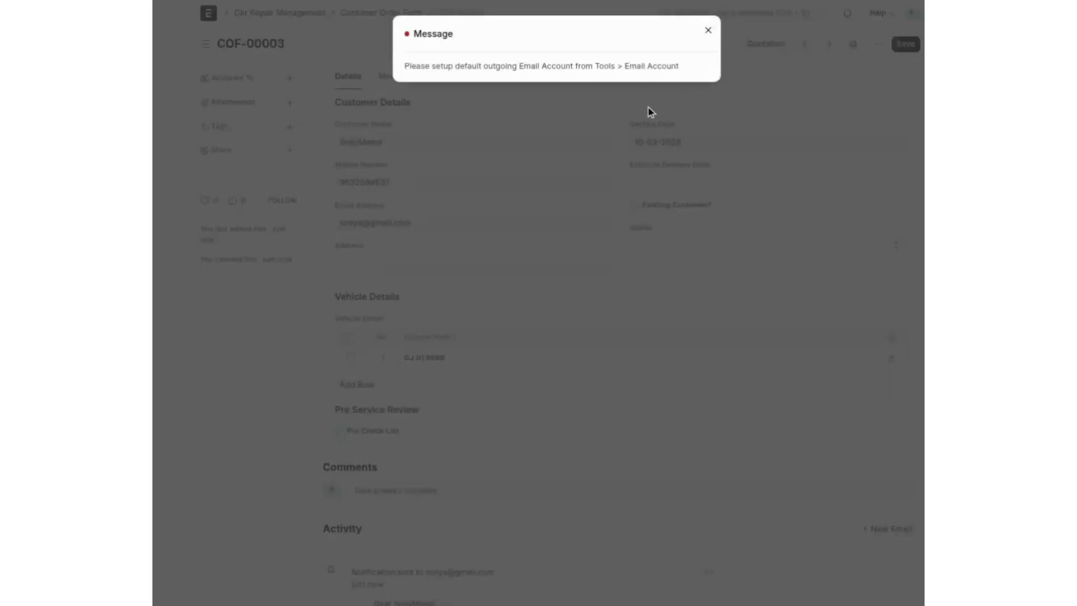
{"action": "left_click", "coordinate": [647, 110]}
{"action": "scroll", "coordinate": [571, 179], "scroll_direction": "down", "scroll_amount": 4}
{"action": "scroll", "coordinate": [571, 178], "scroll_direction": "up", "scroll_amount": 4}
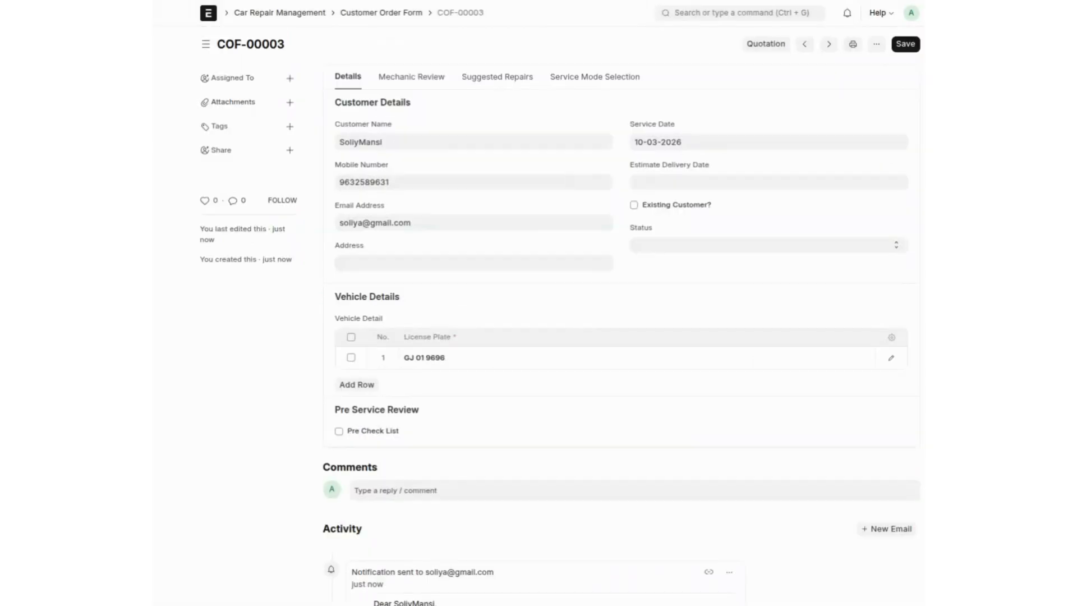
{"action": "left_click", "coordinate": [655, 181]}
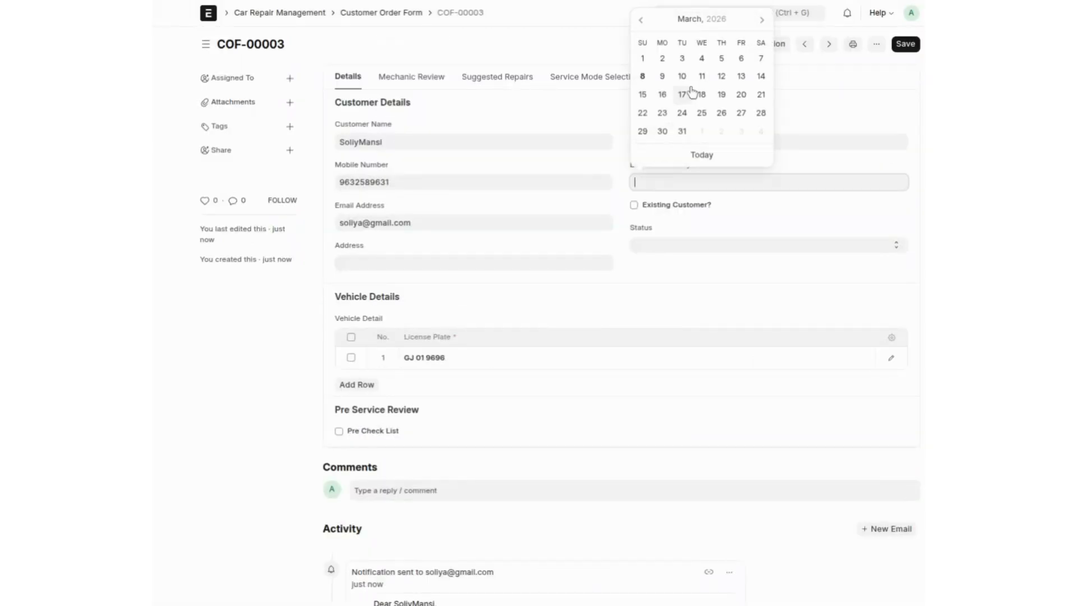
{"action": "left_click", "coordinate": [661, 96]}
{"action": "scroll", "coordinate": [570, 241], "scroll_direction": "down", "scroll_amount": 4}
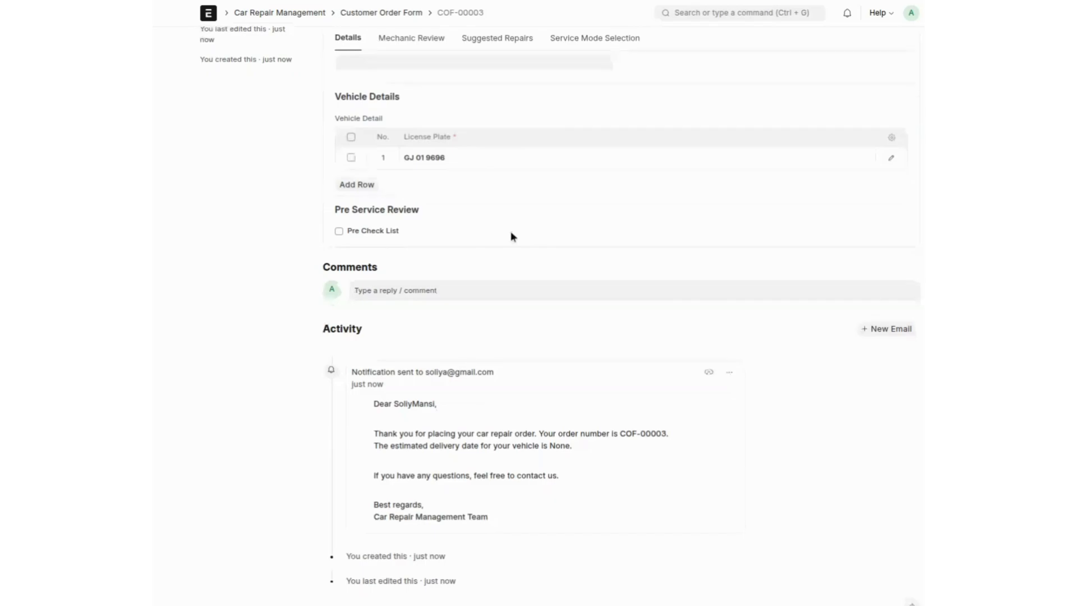
Step: Tick Pre Check List and record odometer 150, oil Full, minor body damage, Good tyres, Weak battery
{"action": "left_click", "coordinate": [379, 231]}
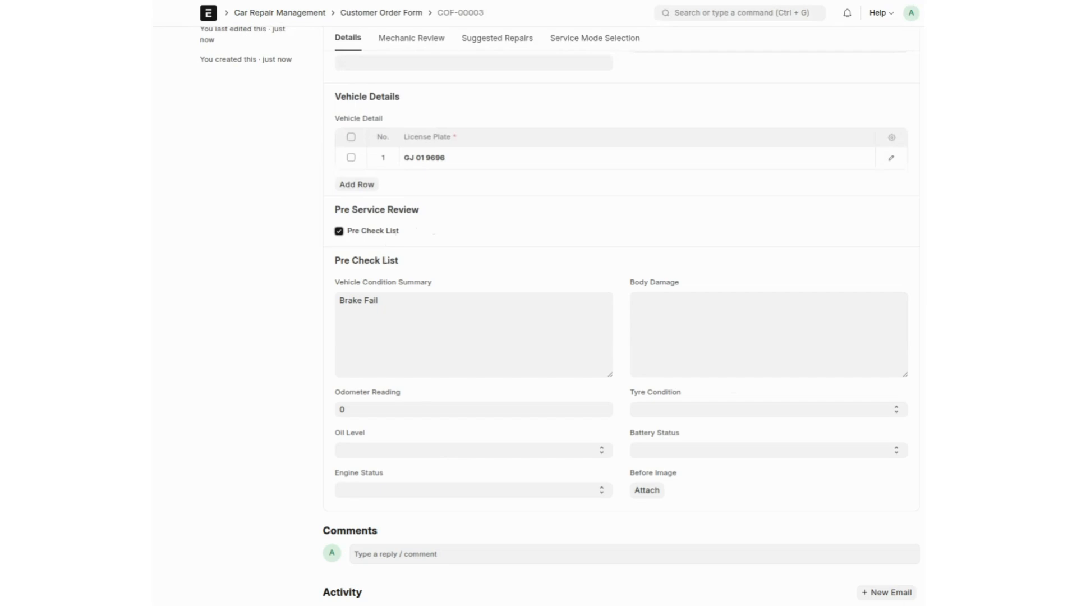
{"action": "left_click", "coordinate": [394, 410]}
{"action": "type", "text": "1"}
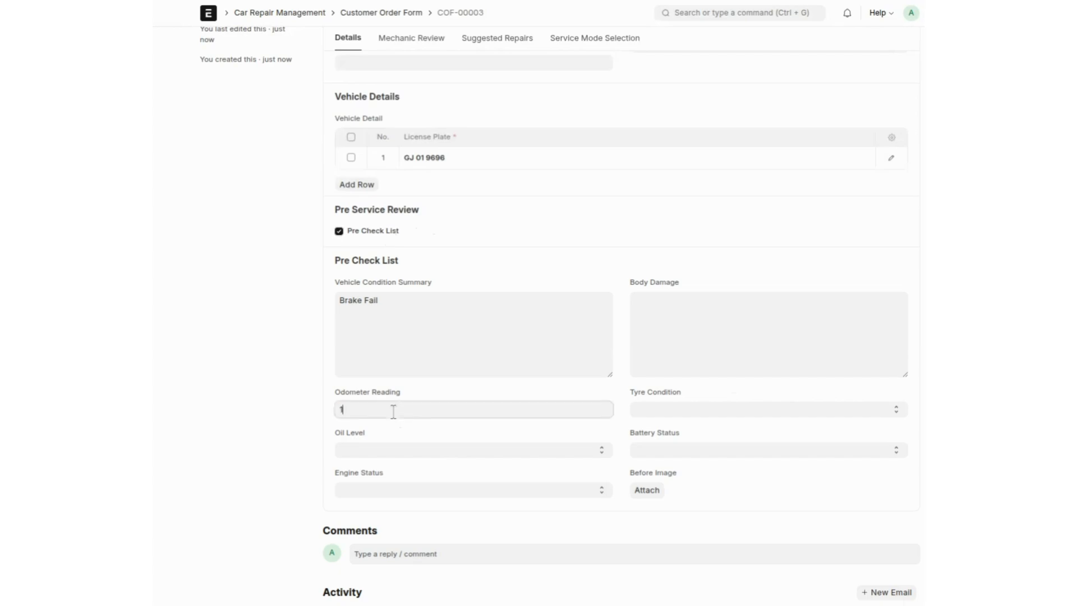
{"action": "type", "text": "50"}
{"action": "left_click", "coordinate": [373, 452]}
{"action": "left_click", "coordinate": [371, 472]}
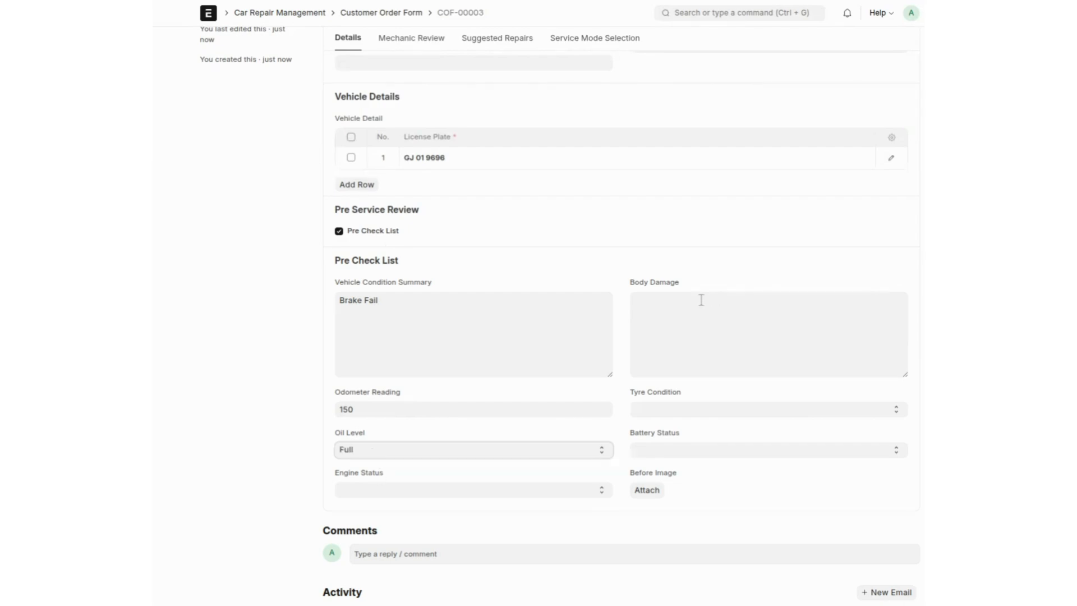
{"action": "left_click", "coordinate": [698, 300]}
{"action": "type", "text": "minor"}
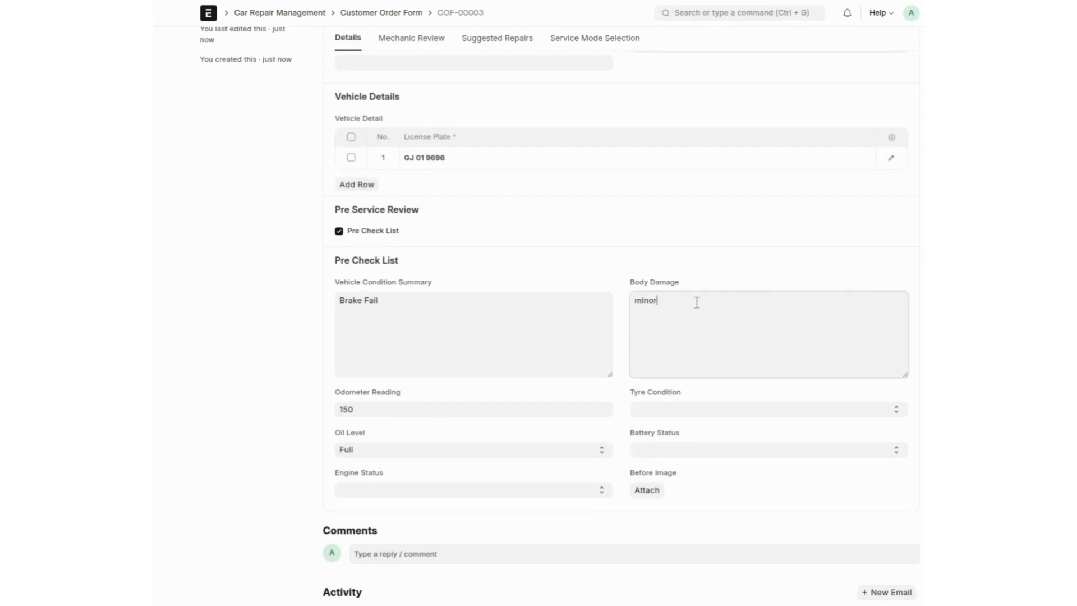
{"action": "left_click", "coordinate": [666, 408]}
{"action": "left_click", "coordinate": [660, 446]}
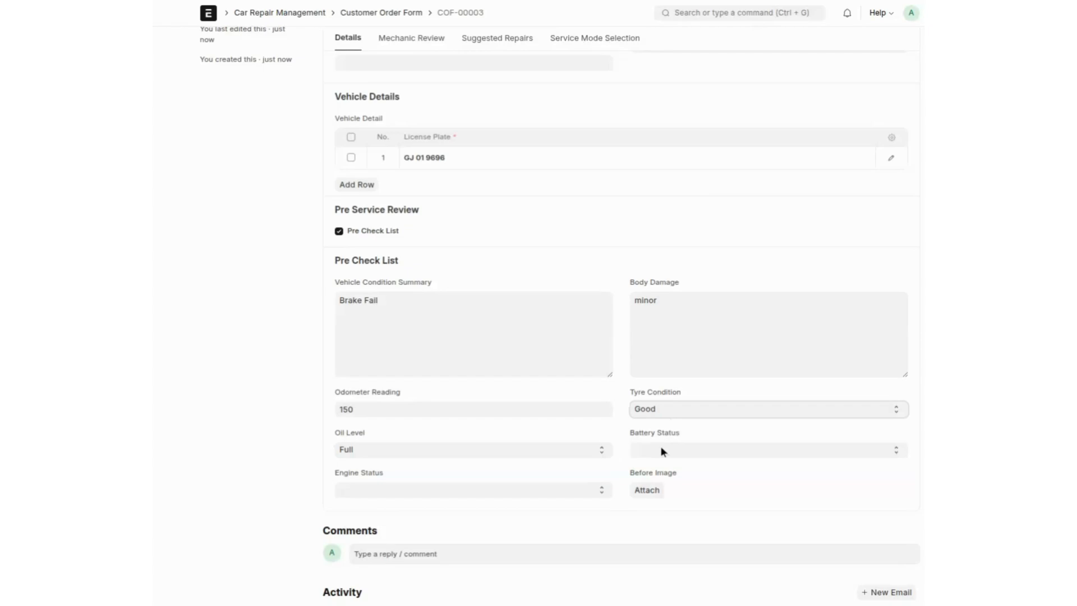
{"action": "left_click", "coordinate": [661, 447]}
{"action": "left_click", "coordinate": [664, 493]}
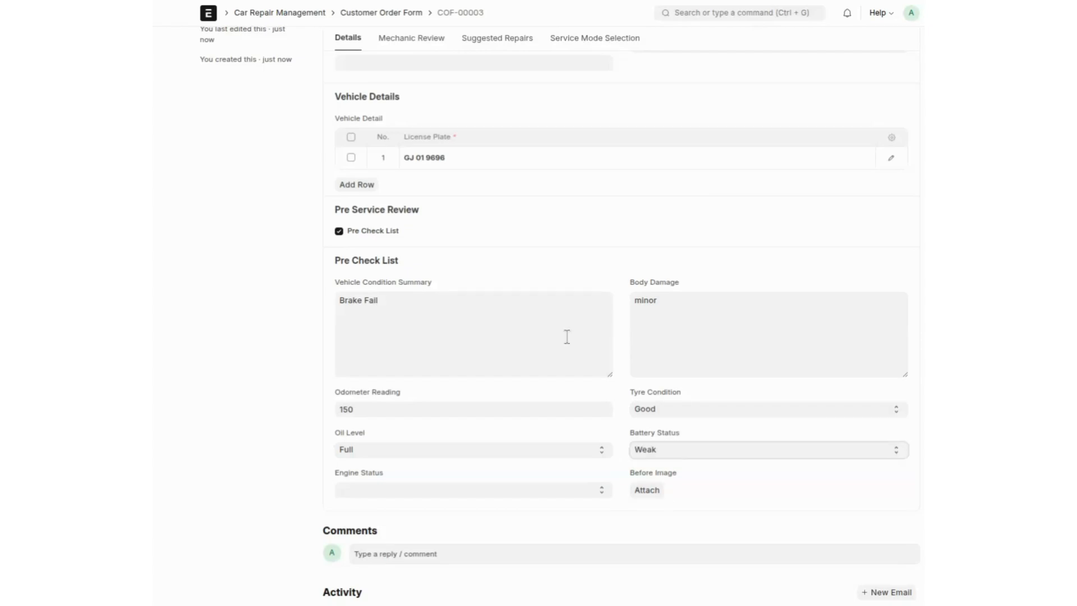
{"action": "scroll", "coordinate": [556, 331], "scroll_direction": "up", "scroll_amount": 4}
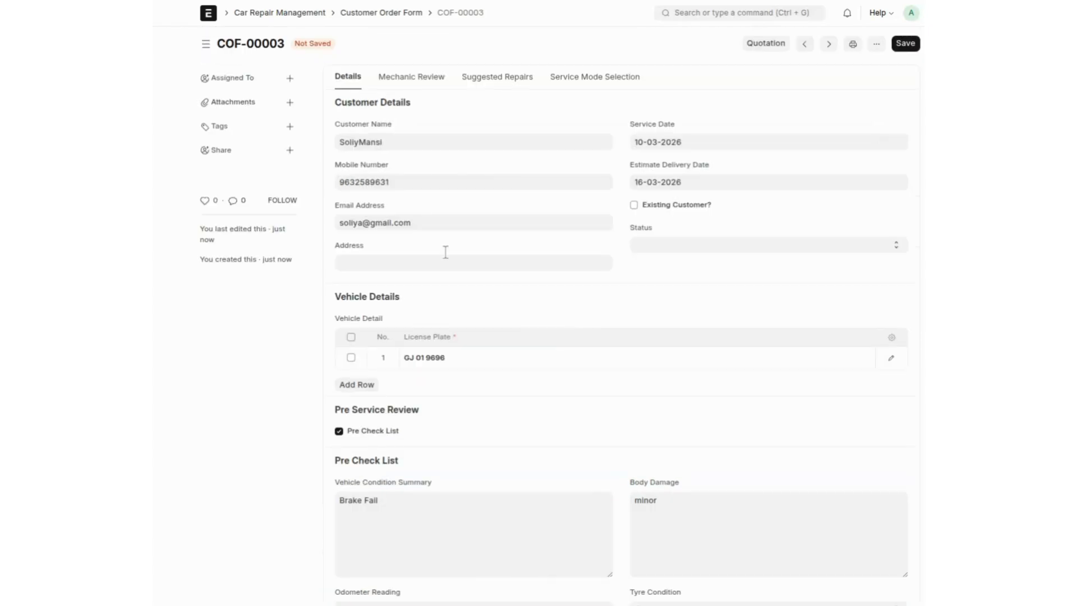
Step: Show the Mechanic Review section and start a new employee from the Service Manager Name lookup
{"action": "left_click", "coordinate": [387, 76]}
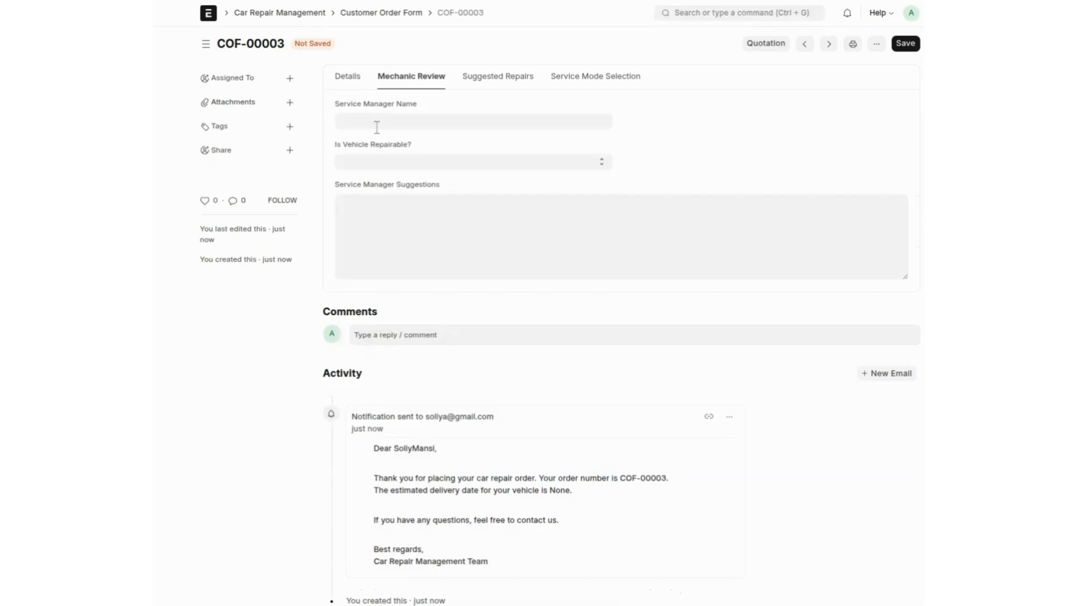
{"action": "left_click", "coordinate": [377, 127]}
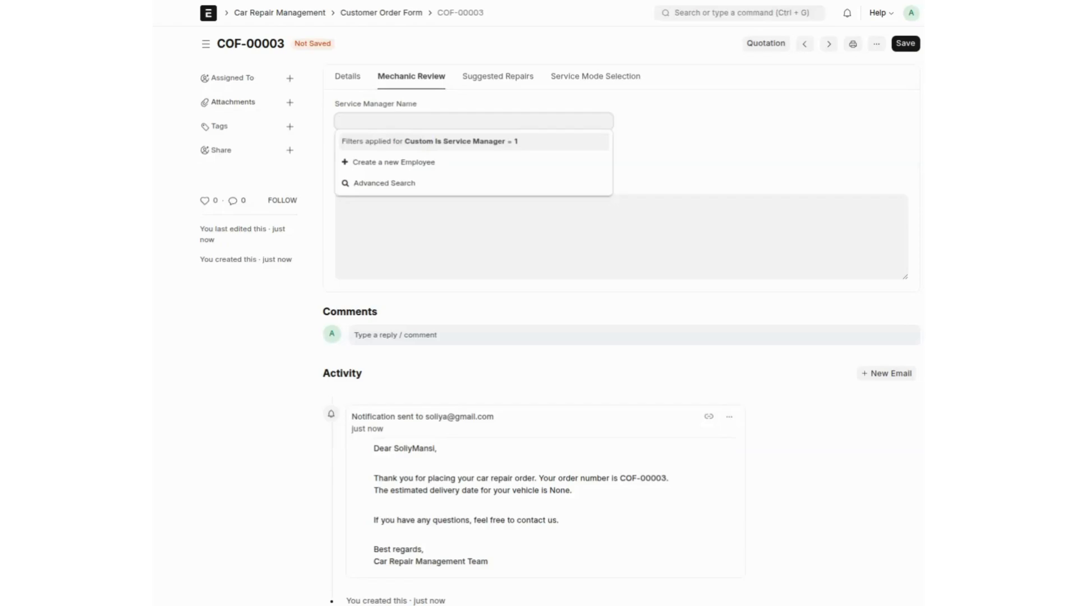
{"action": "left_click", "coordinate": [389, 164]}
Step: Enter the employee's first and middle names and set gender to Female
{"action": "left_click", "coordinate": [343, 165]}
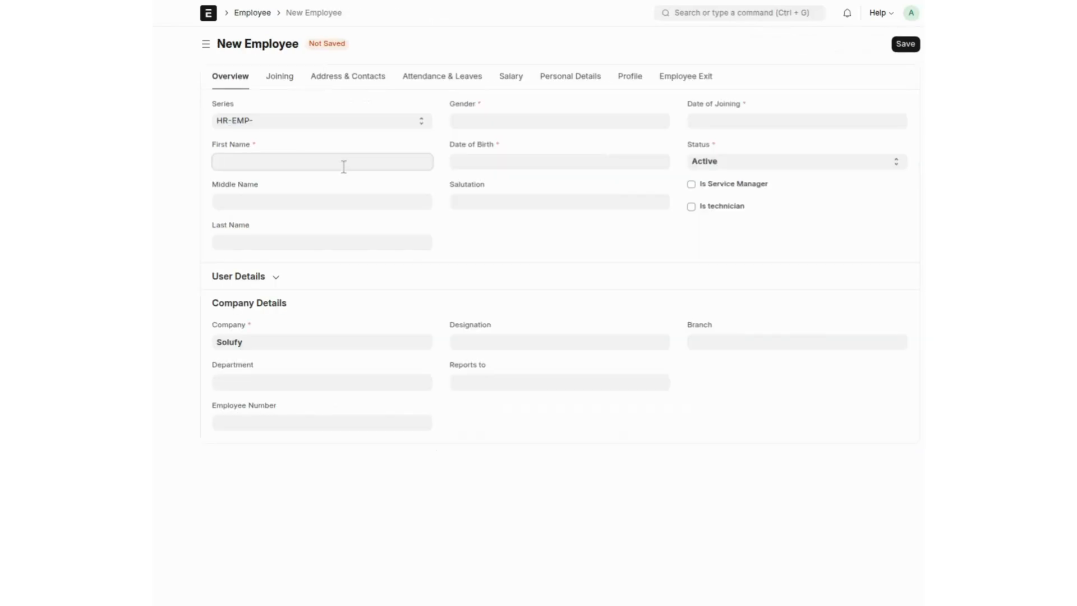
{"action": "key", "text": "Tab"}
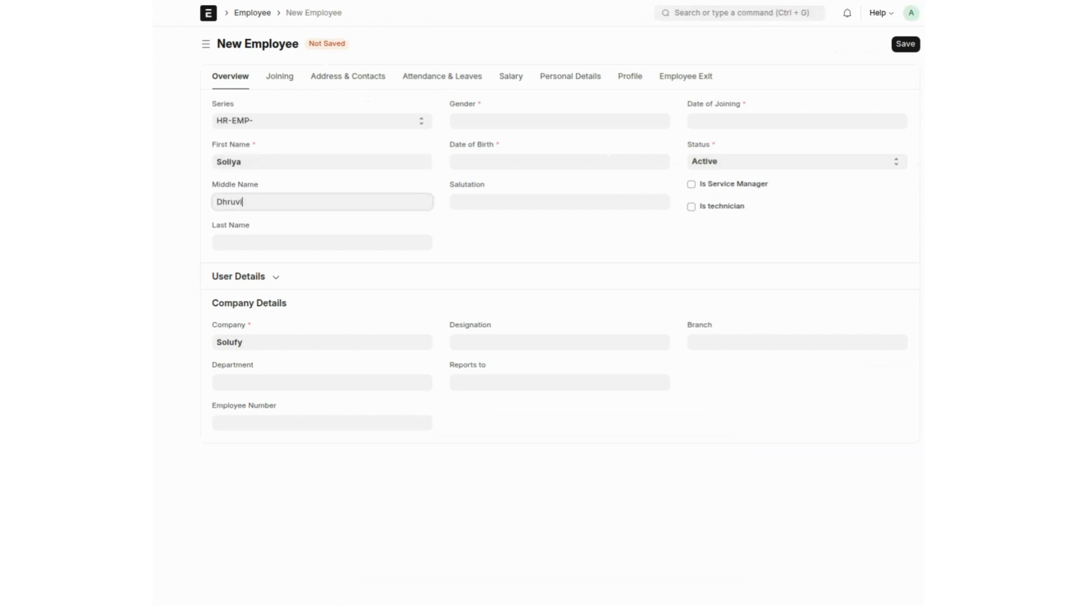
{"action": "left_click", "coordinate": [485, 117]}
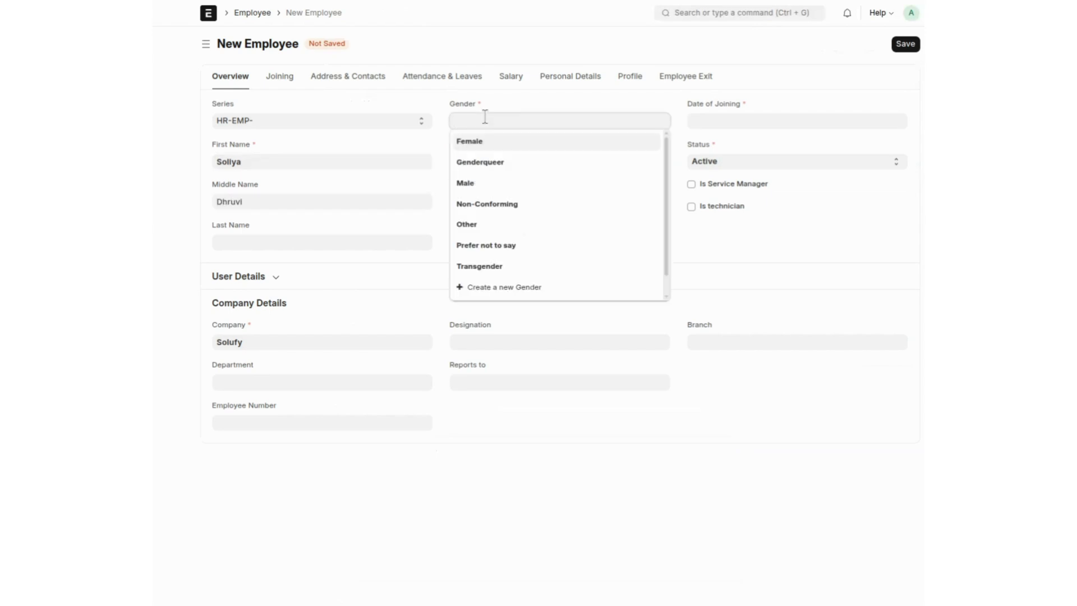
{"action": "left_click", "coordinate": [482, 142]}
Step: Set birth date 03-05-2002, joining date 01-02-2026, and tick Is Service Manager
{"action": "left_click", "coordinate": [483, 162]}
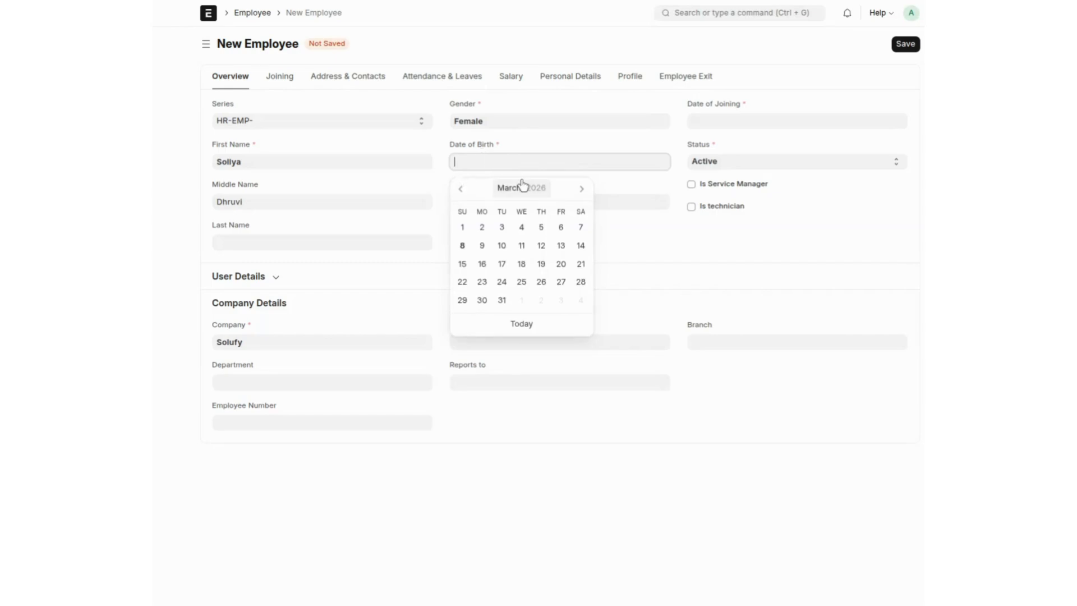
{"action": "left_click", "coordinate": [538, 188]}
{"action": "left_click", "coordinate": [536, 189]}
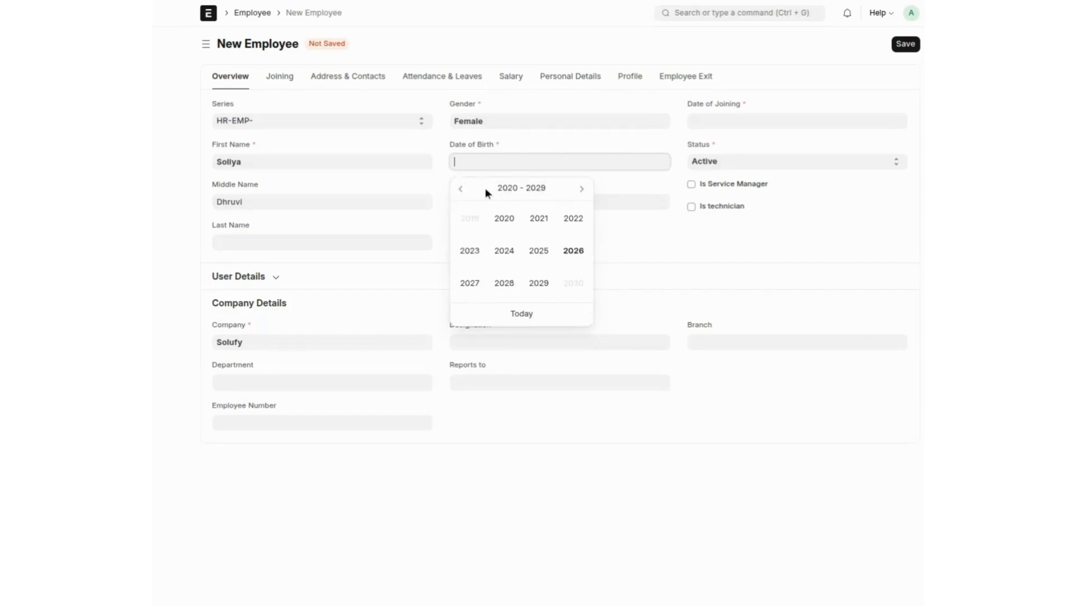
{"action": "left_click", "coordinate": [460, 189]}
{"action": "left_click", "coordinate": [460, 189]}
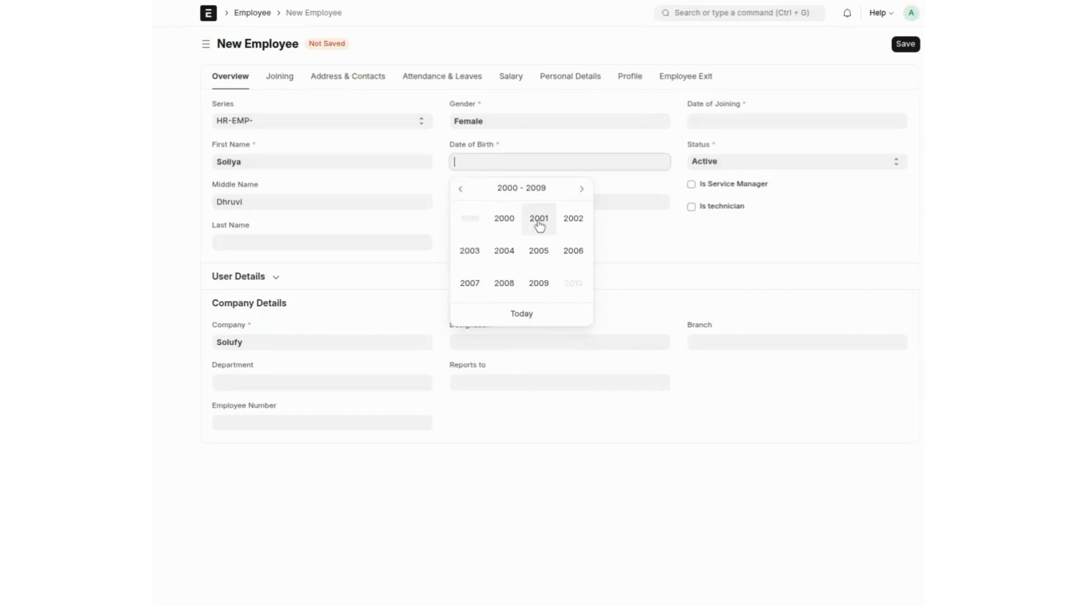
{"action": "left_click", "coordinate": [567, 227]}
{"action": "left_click", "coordinate": [532, 238]}
{"action": "left_click", "coordinate": [564, 231]}
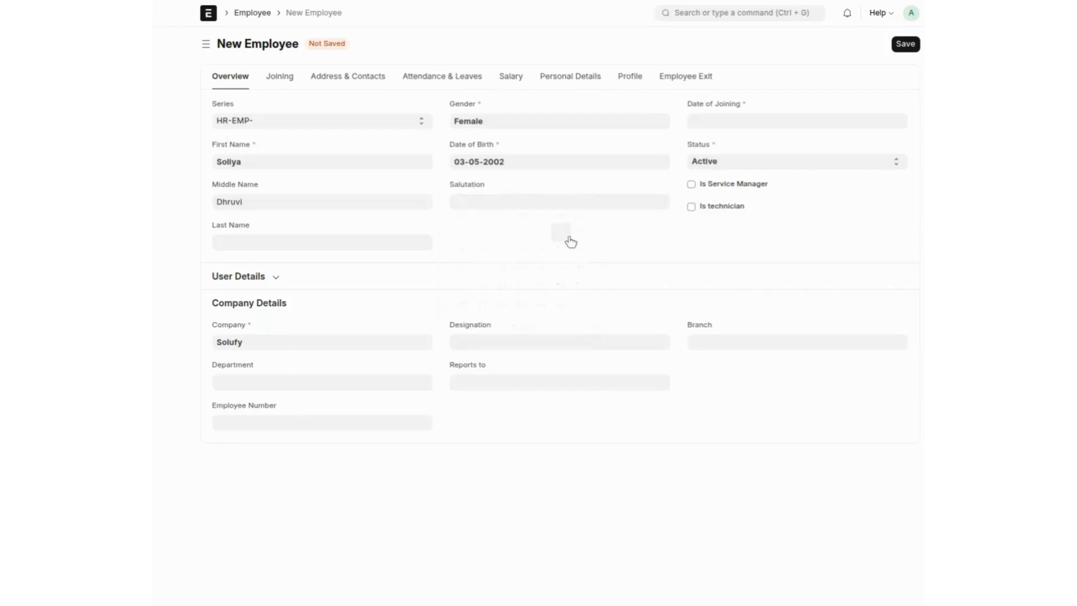
{"action": "left_click", "coordinate": [712, 122]}
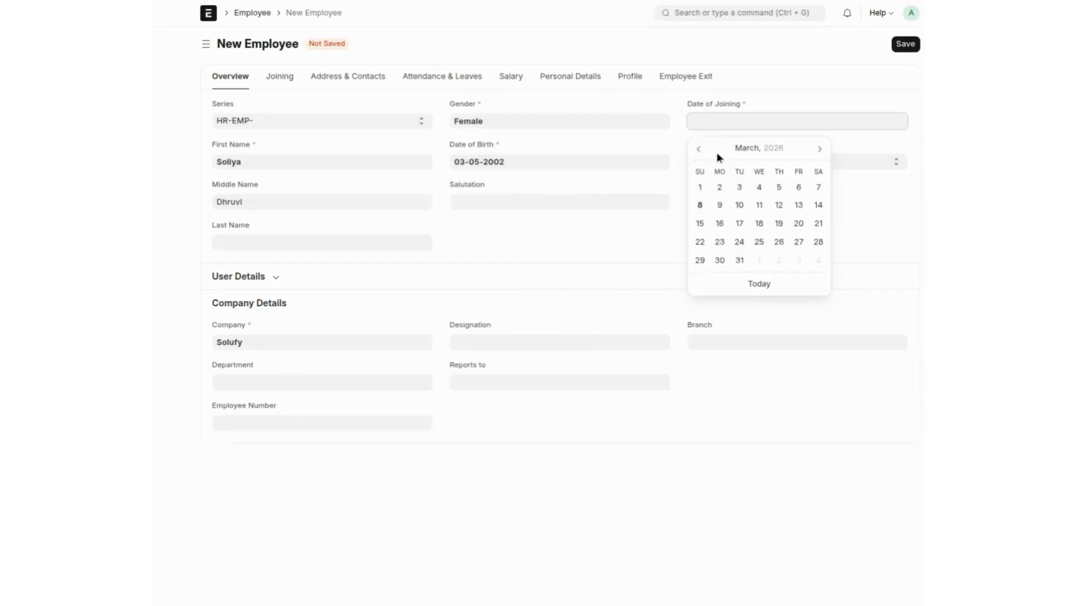
{"action": "left_click", "coordinate": [699, 150]}
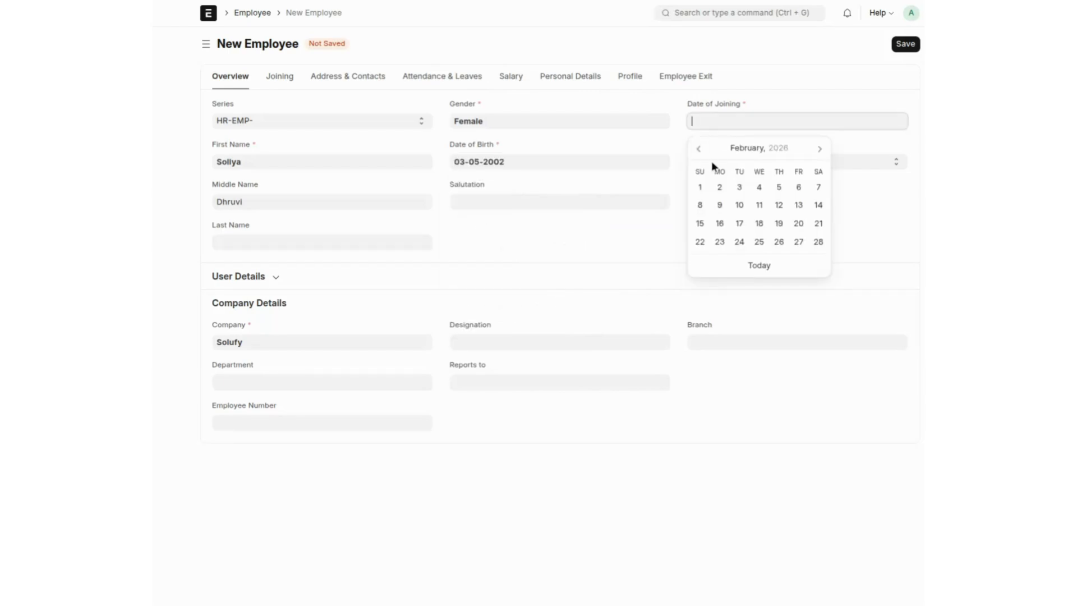
{"action": "left_click", "coordinate": [699, 189]}
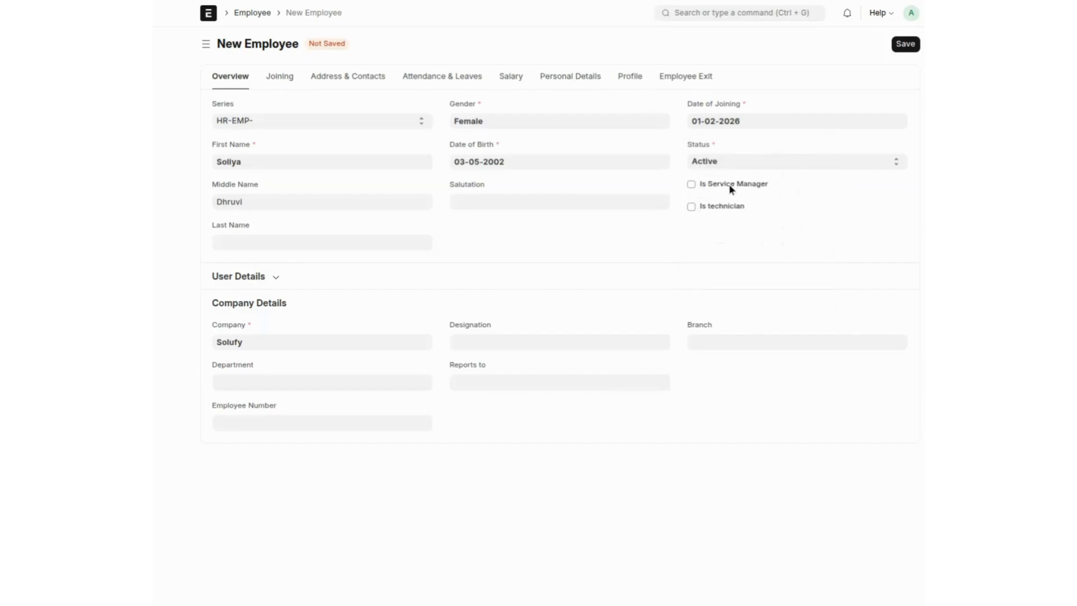
{"action": "left_click", "coordinate": [715, 190]}
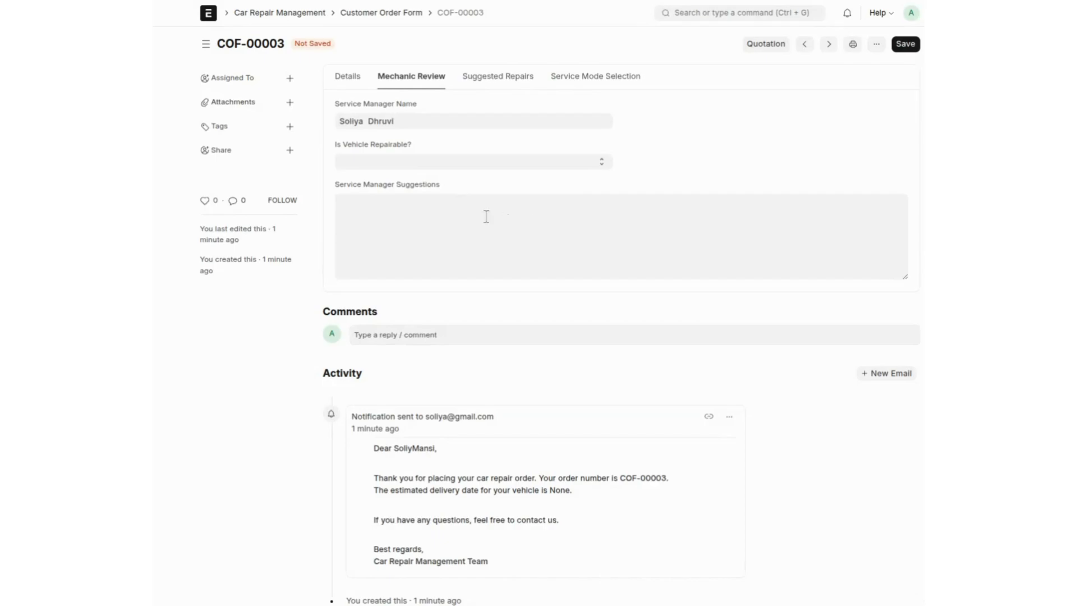
Step: Mark the vehicle as repairable (Yes) and enter 'Wash' as the service manager's suggestion
{"action": "left_click", "coordinate": [412, 160]}
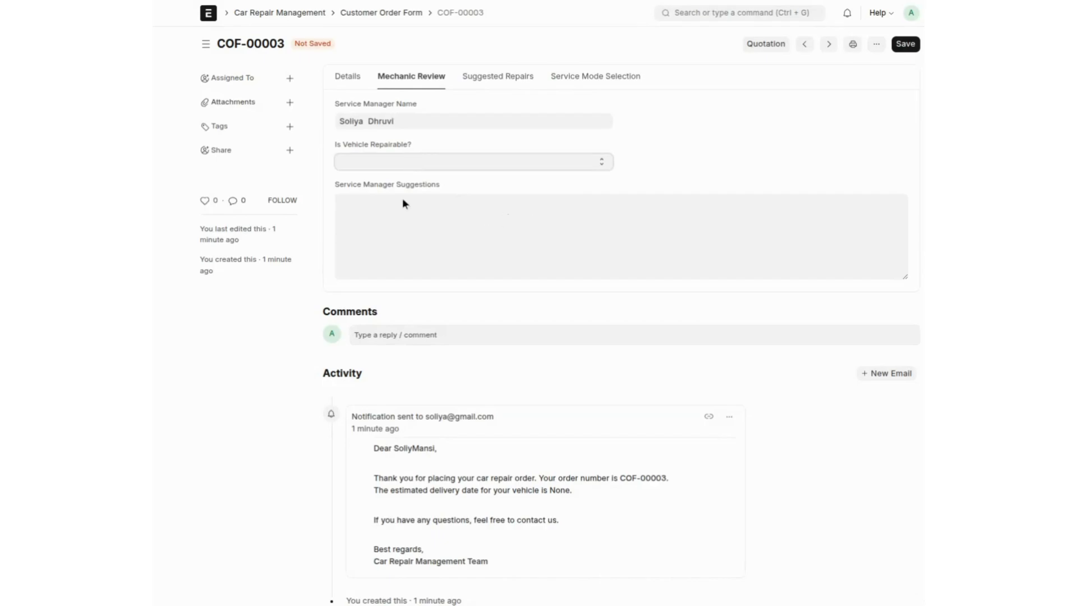
{"action": "left_click", "coordinate": [402, 200]}
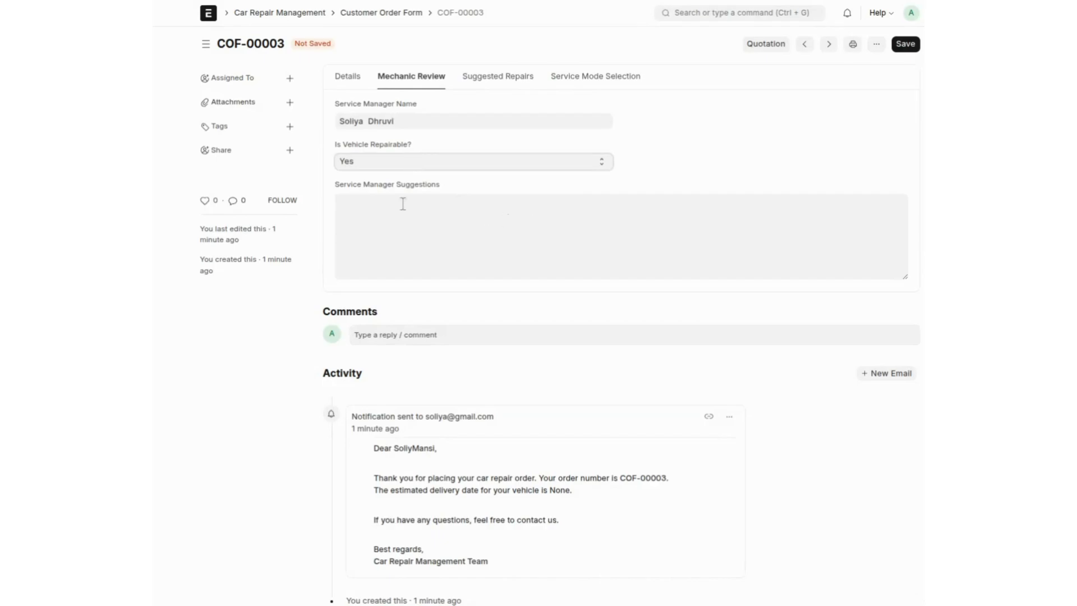
{"action": "left_click", "coordinate": [400, 241]}
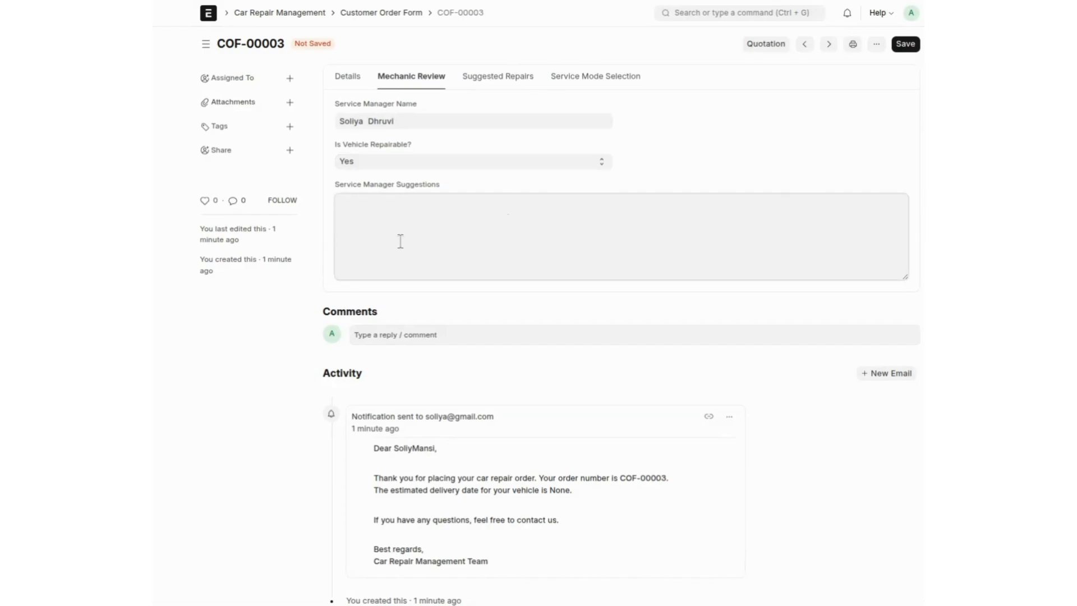
{"action": "type", "text": "Wash"}
{"action": "left_click", "coordinate": [511, 89]}
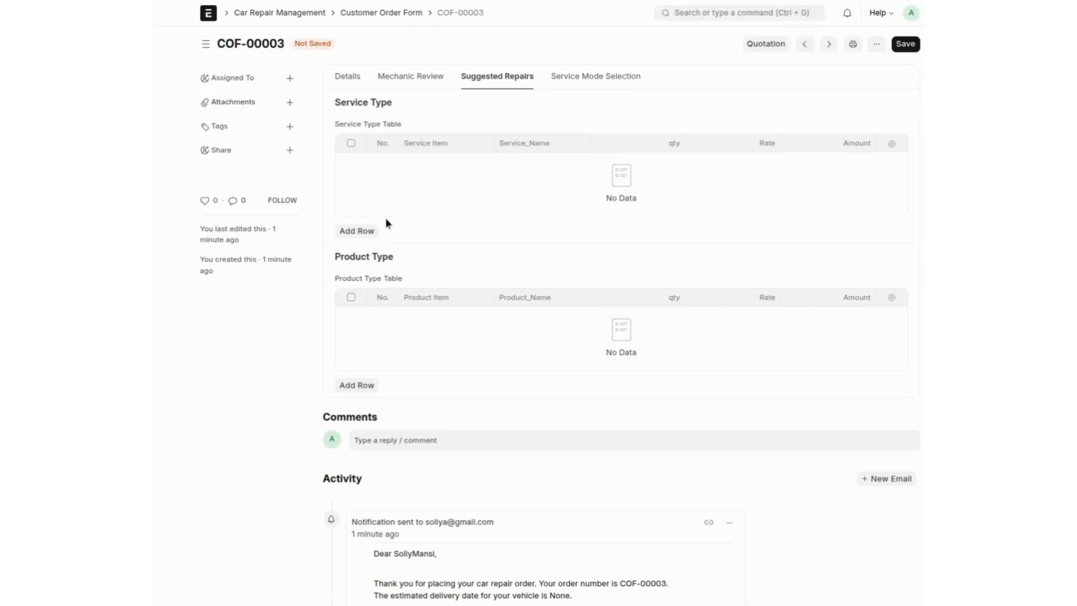
Step: Add a service row and create the new item 'Oil Filtering' in the Products group
{"action": "left_click", "coordinate": [359, 232]}
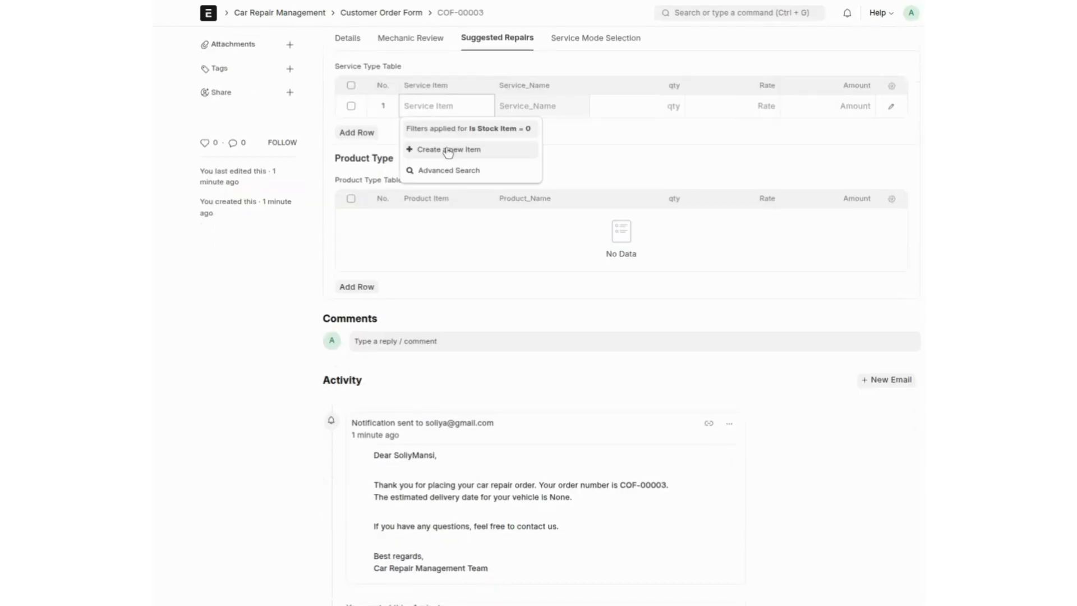
{"action": "scroll", "coordinate": [448, 153], "scroll_direction": "up", "scroll_amount": 1}
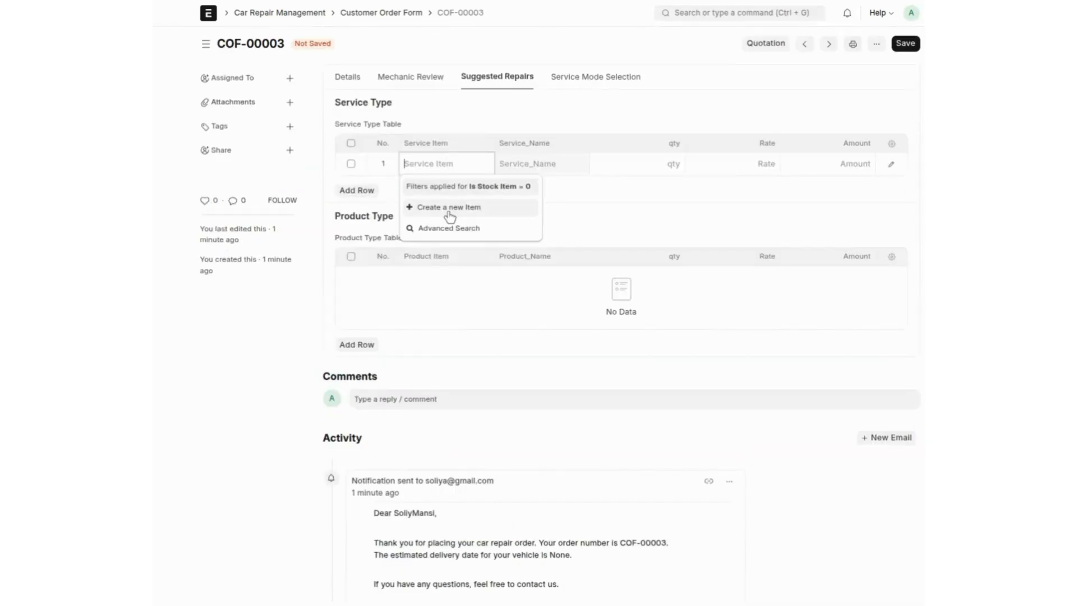
{"action": "left_click", "coordinate": [449, 208]}
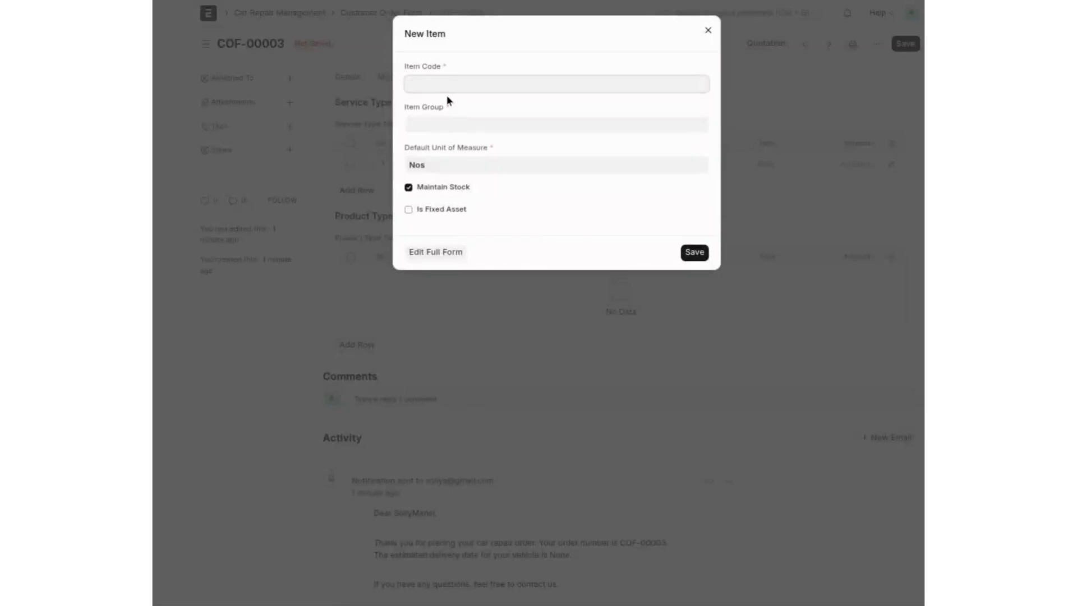
{"action": "type", "text": "Oil Filtering"}
{"action": "key", "text": "Tab"}
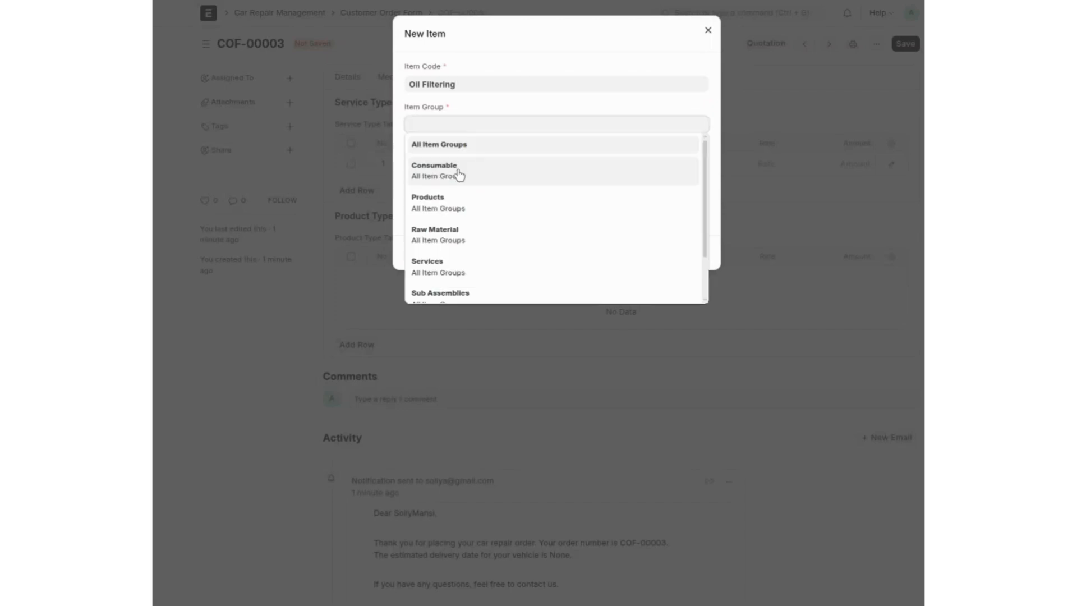
{"action": "left_click", "coordinate": [455, 201]}
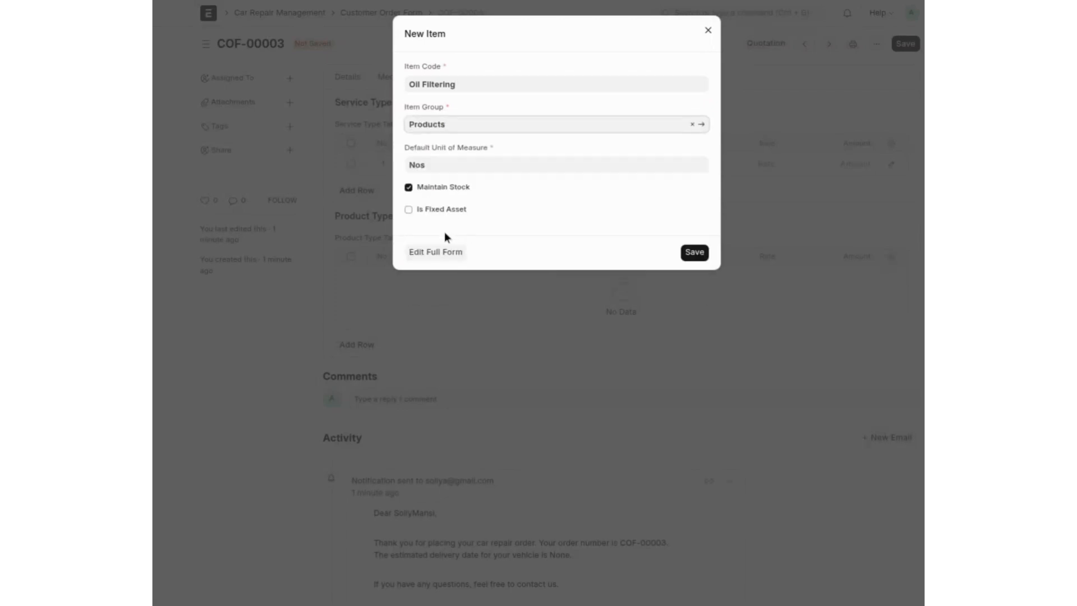
{"action": "left_click", "coordinate": [694, 256]}
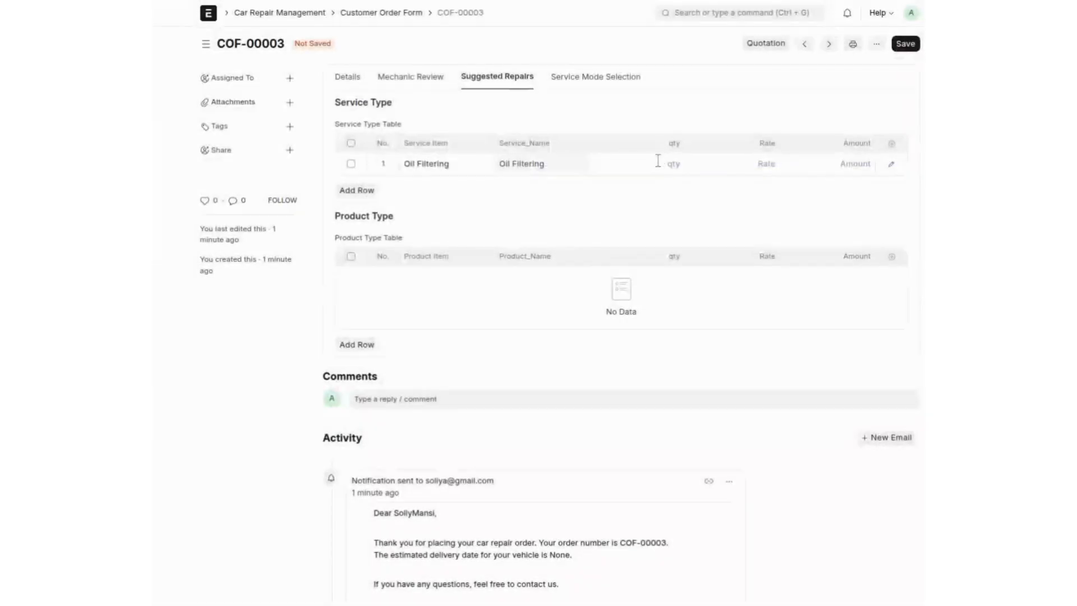
Step: Give Oil Filtering quantity 1 at rate 150, and add product Filtering with quantity 1
{"action": "left_click", "coordinate": [658, 161]}
{"action": "key", "text": "Tab"}
{"action": "type", "text": "150"}
{"action": "left_click", "coordinate": [367, 344]}
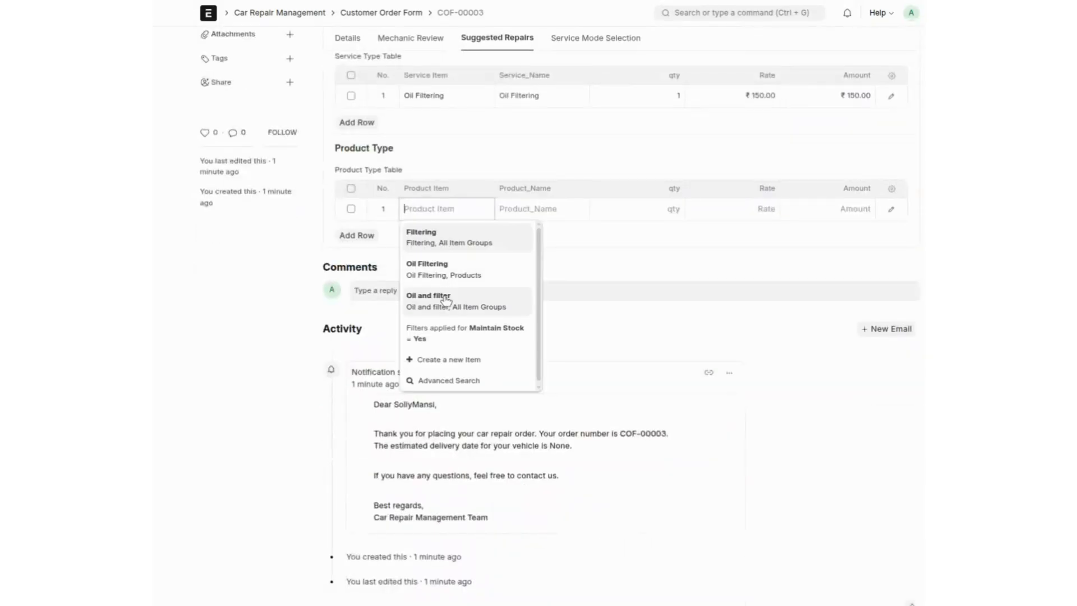
{"action": "left_click", "coordinate": [432, 238]}
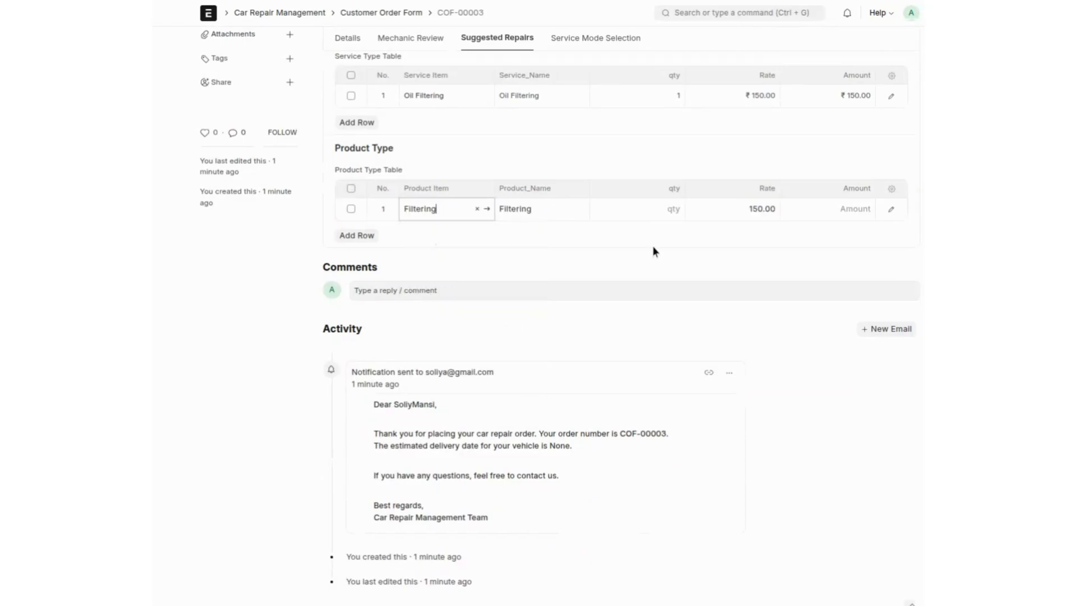
{"action": "left_click", "coordinate": [661, 211]}
{"action": "type", "text": "1"}
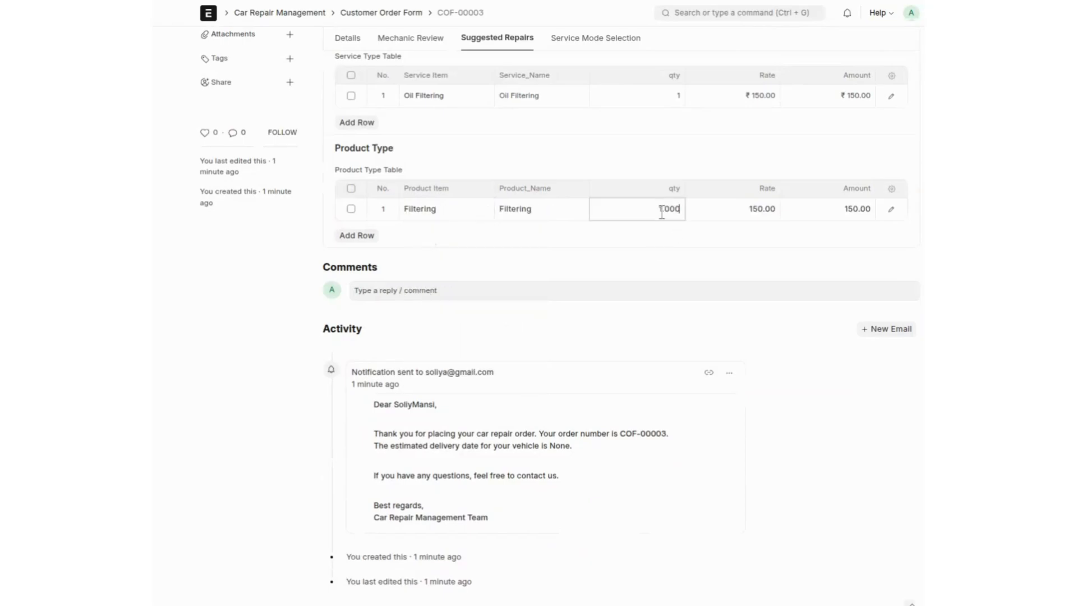
{"action": "scroll", "coordinate": [662, 212], "scroll_direction": "up", "scroll_amount": 2}
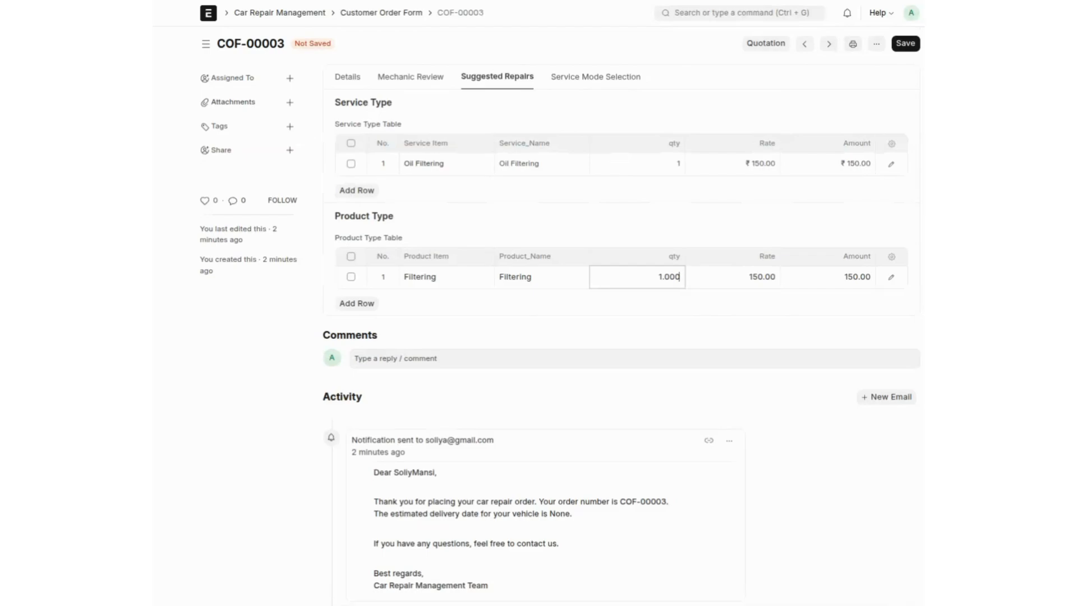
Step: Enable Use Service Template, add template All, review its tasks, and save the order
{"action": "left_click", "coordinate": [596, 87]}
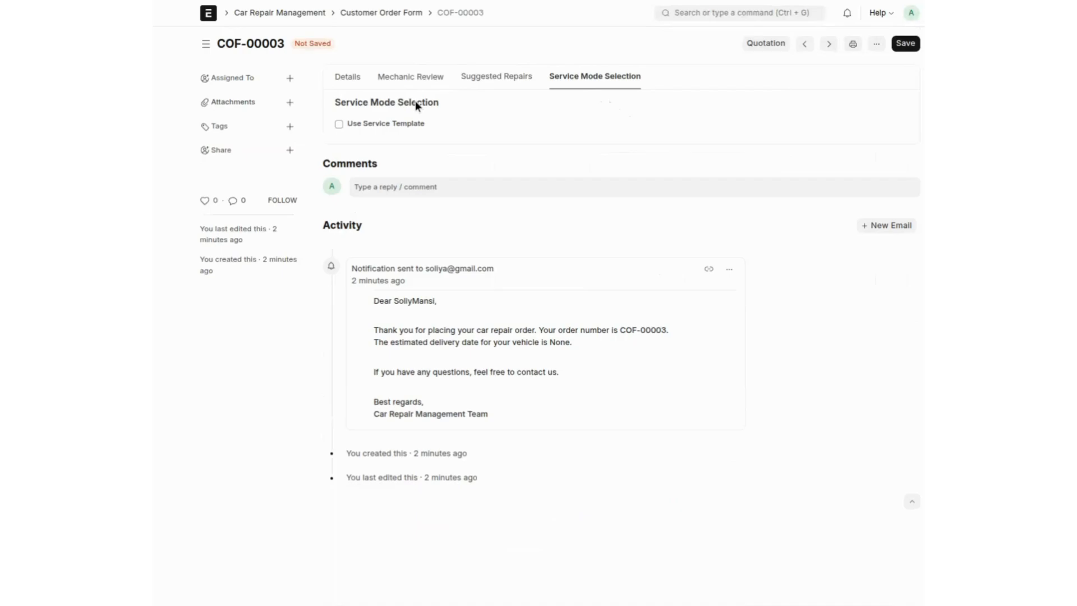
{"action": "left_click", "coordinate": [383, 126]}
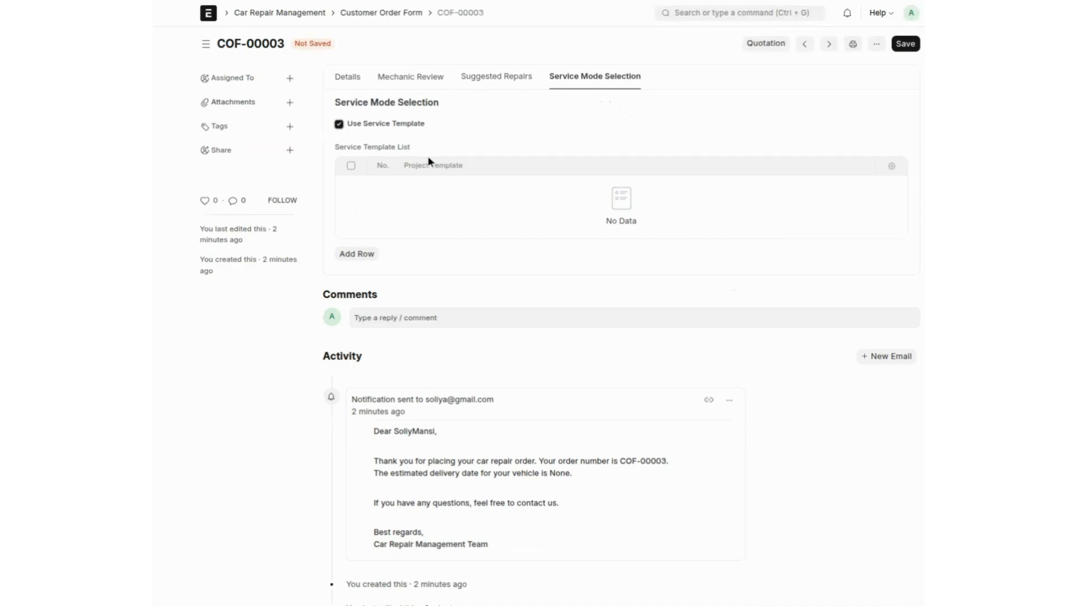
{"action": "left_click", "coordinate": [357, 259]}
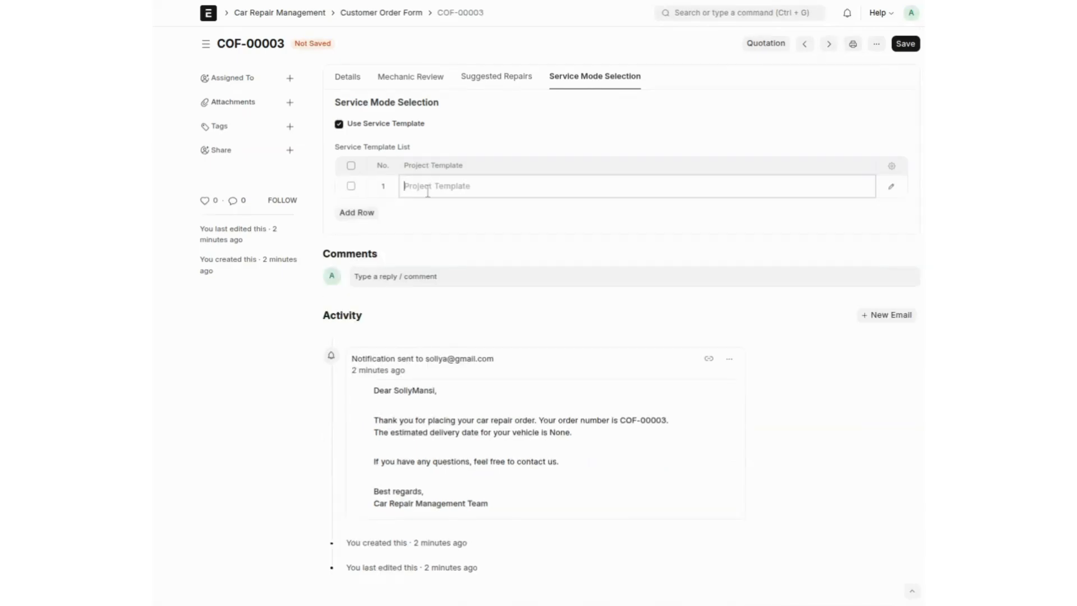
{"action": "left_click", "coordinate": [433, 217]}
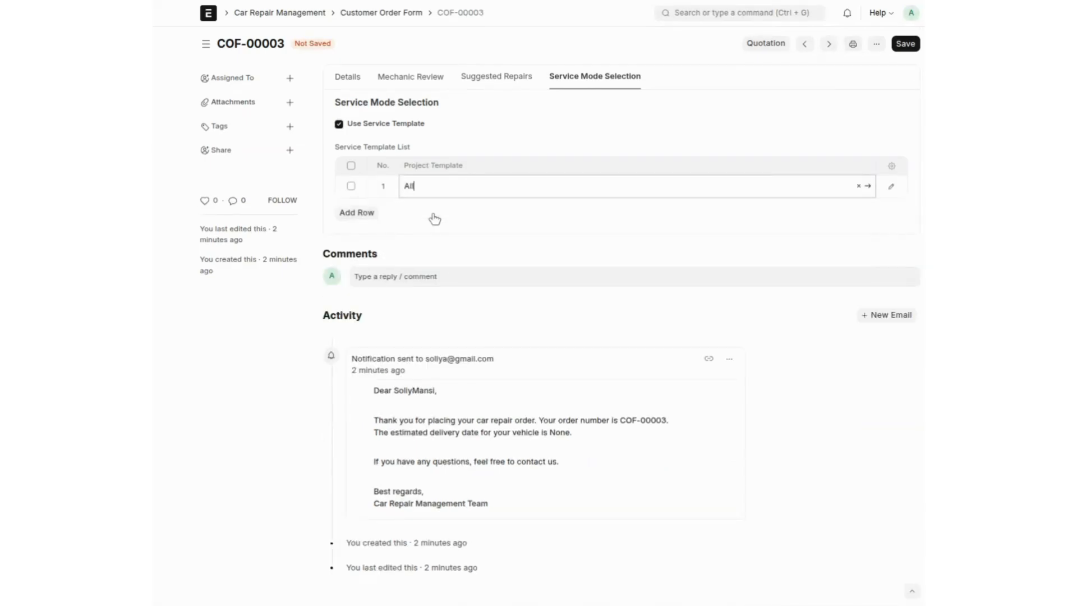
{"action": "left_click", "coordinate": [868, 187]}
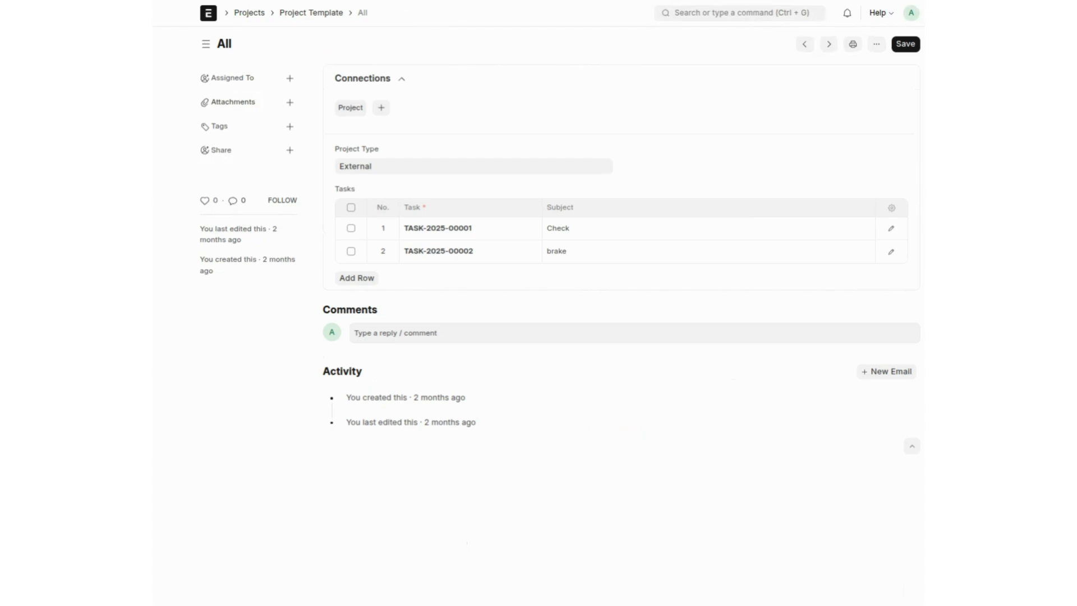
{"action": "key", "text": "alt+Left"}
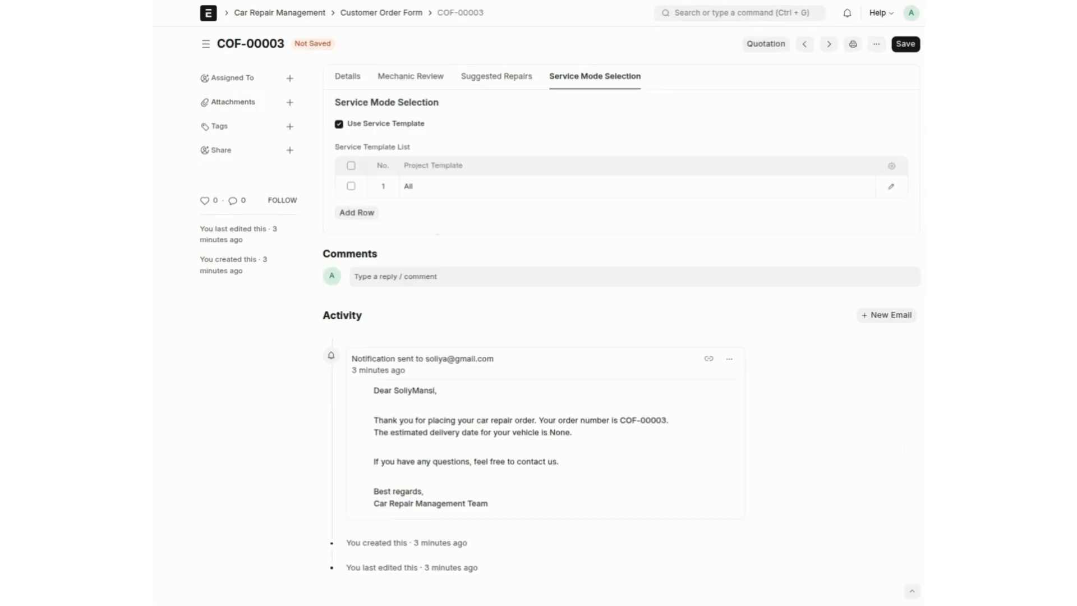
{"action": "key", "text": "ctrl+s"}
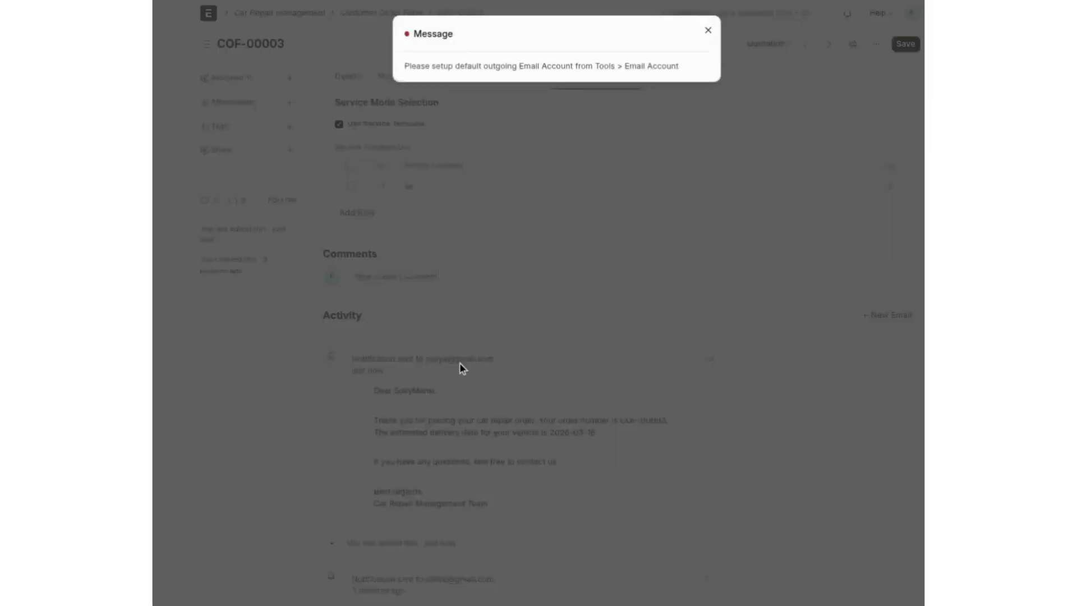
Step: Dismiss the email account message and review order COF-00003's customer and vehicle details
{"action": "left_click", "coordinate": [459, 362]}
{"action": "scroll", "coordinate": [459, 364], "scroll_direction": "down", "scroll_amount": 3}
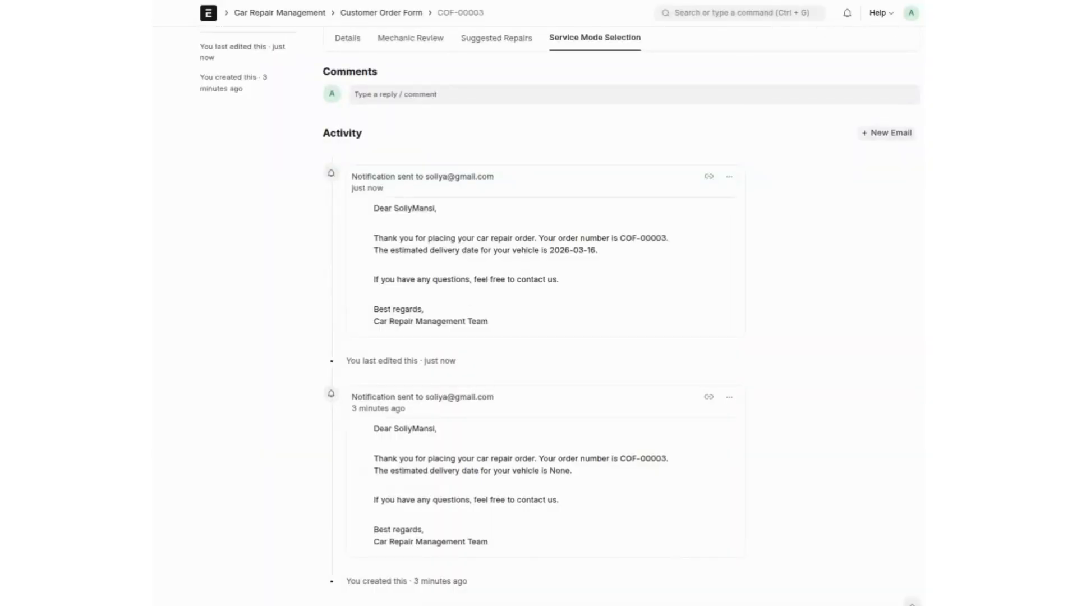
{"action": "scroll", "coordinate": [538, 302], "scroll_direction": "up", "scroll_amount": 3}
{"action": "left_click", "coordinate": [349, 78]}
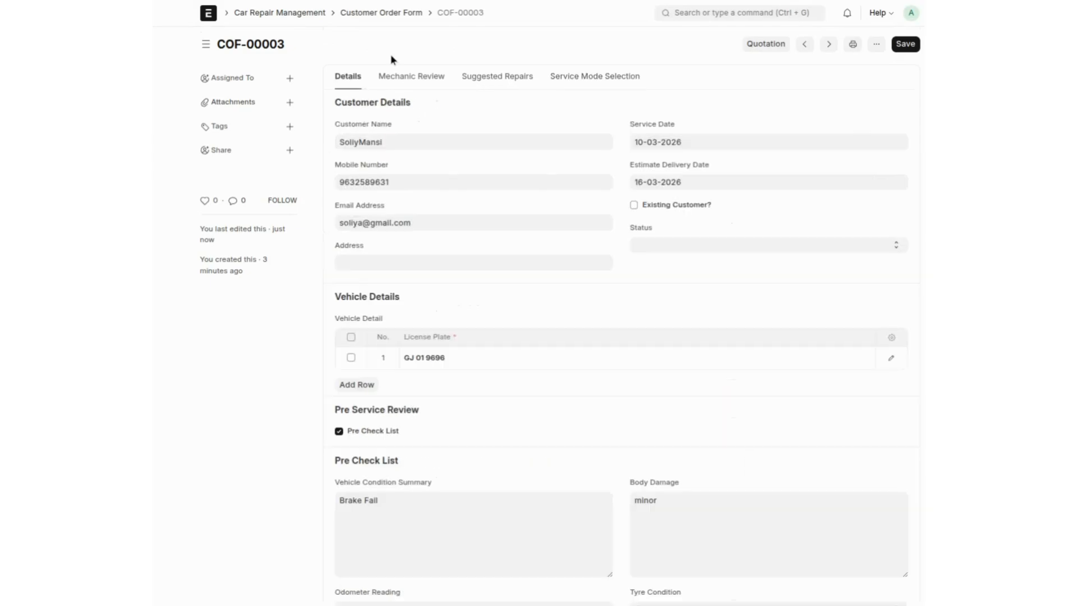
Step: Create a quotation from the order and start a new contact person for it
{"action": "left_click", "coordinate": [750, 48]}
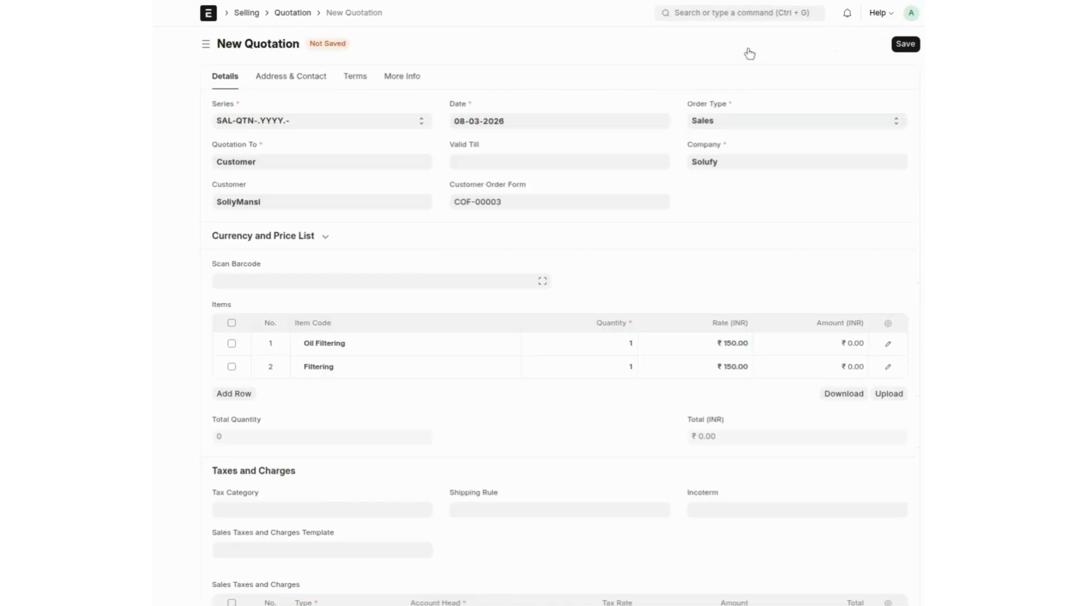
{"action": "left_click", "coordinate": [281, 81]}
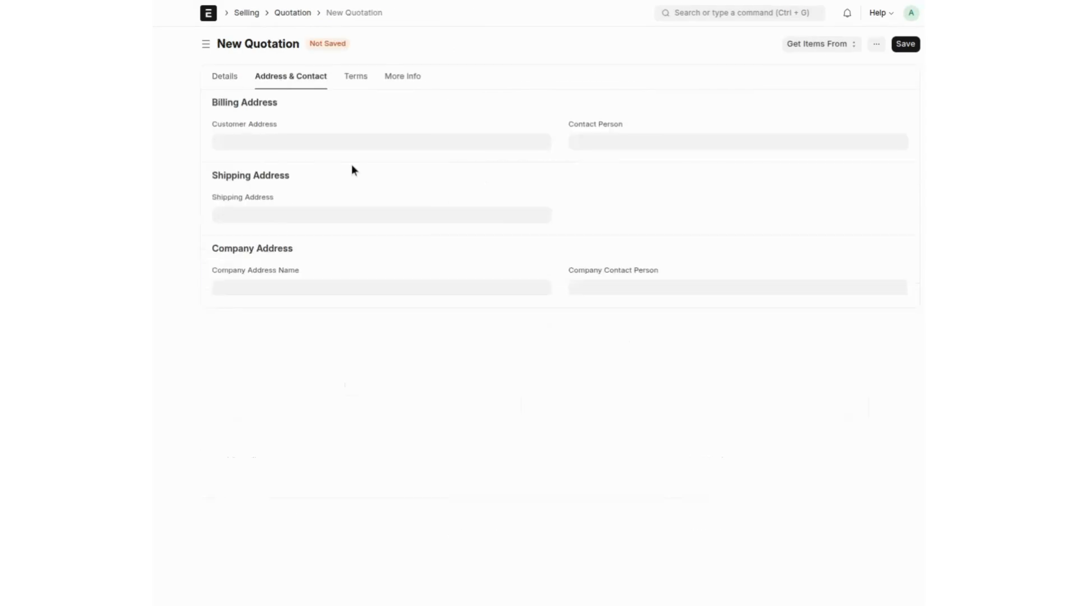
{"action": "left_click", "coordinate": [609, 147]}
Step: Create a new contact with the customer's first and middle name and primary e-mail address
{"action": "left_click", "coordinate": [618, 185]}
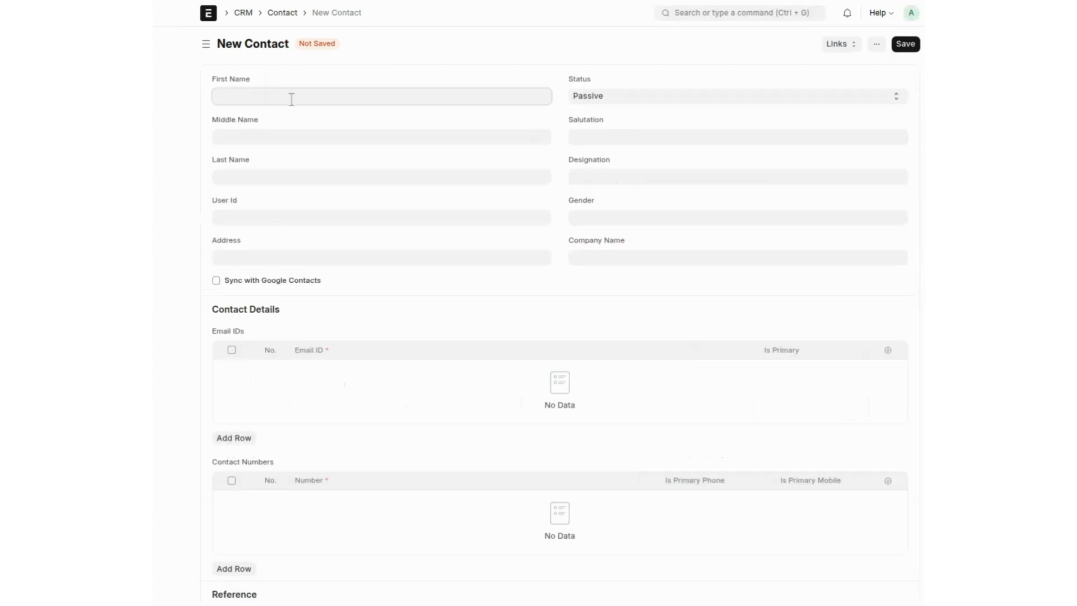
{"action": "key", "text": "Tab"}
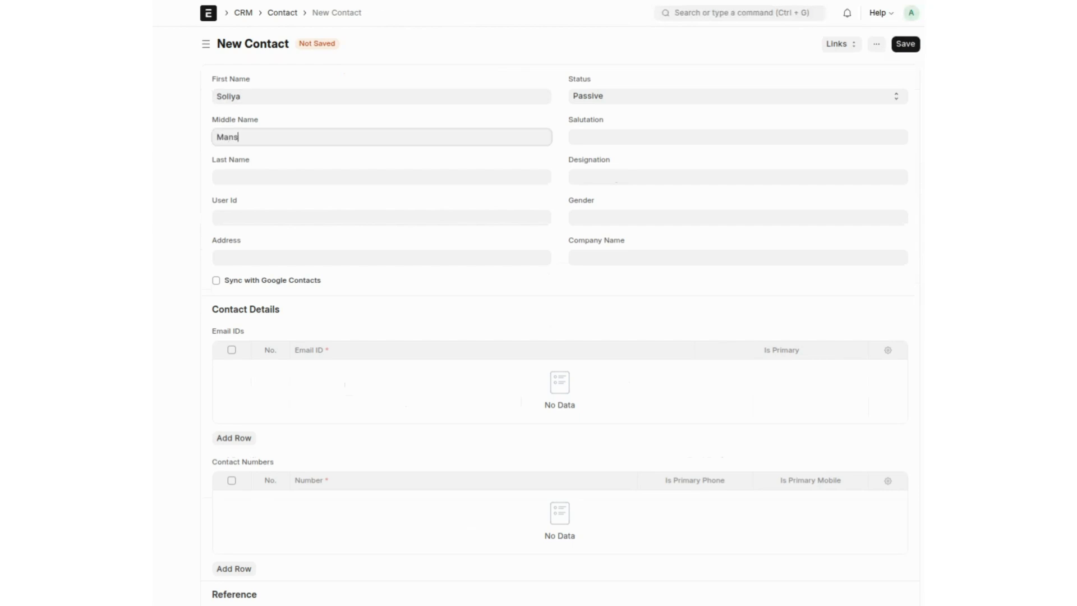
{"action": "left_click", "coordinate": [238, 438]}
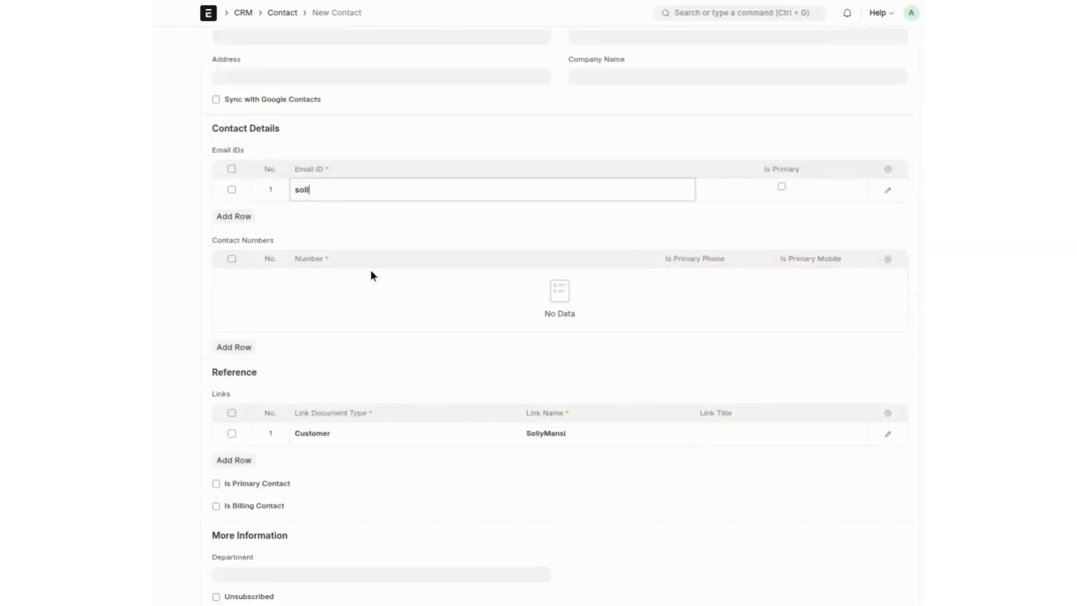
{"action": "left_click", "coordinate": [782, 186]}
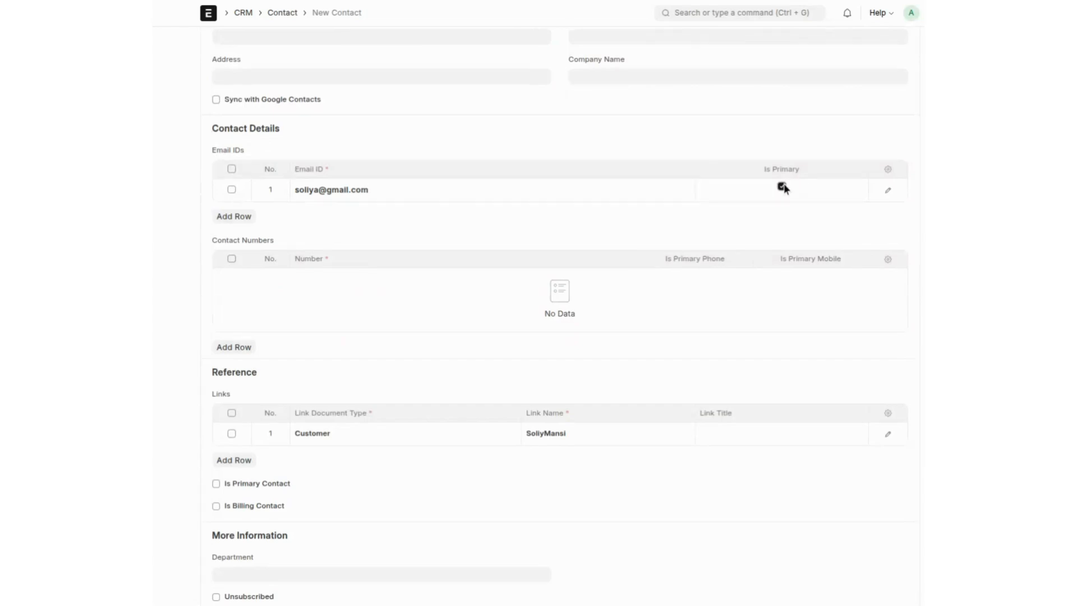
Step: Add the customer's mobile number as the contact's primary phone and primary mobile
{"action": "left_click", "coordinate": [240, 347]}
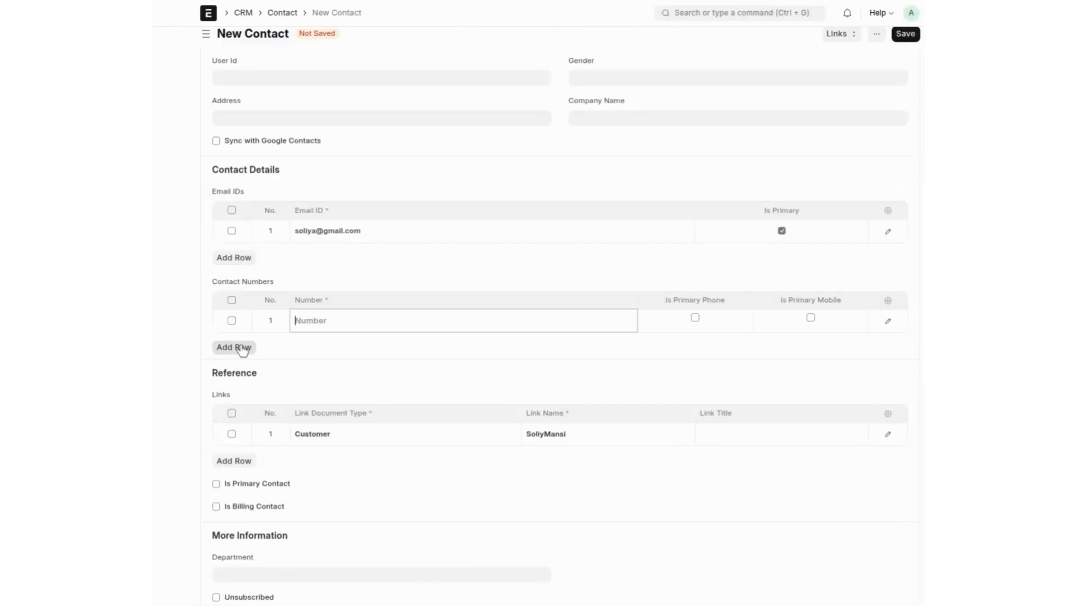
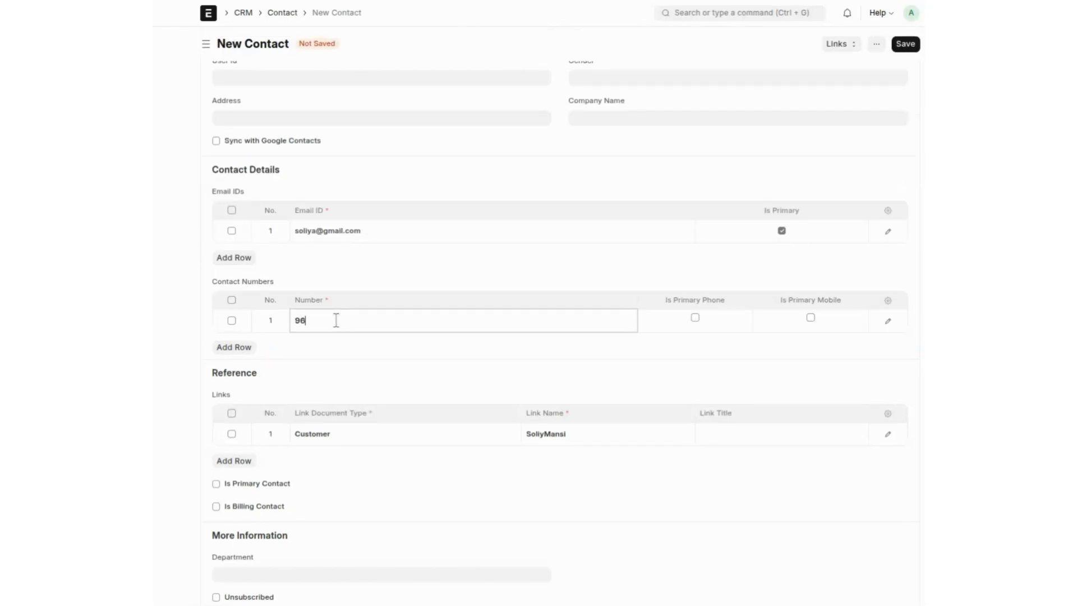
{"action": "left_click", "coordinate": [697, 318]}
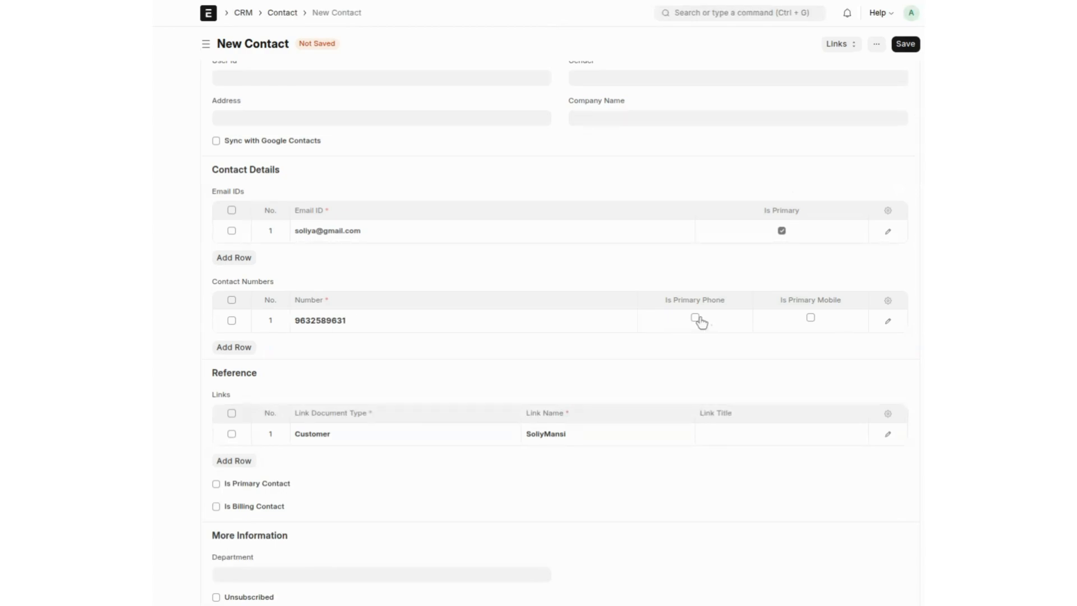
{"action": "left_click", "coordinate": [696, 318]}
{"action": "left_click", "coordinate": [810, 317]}
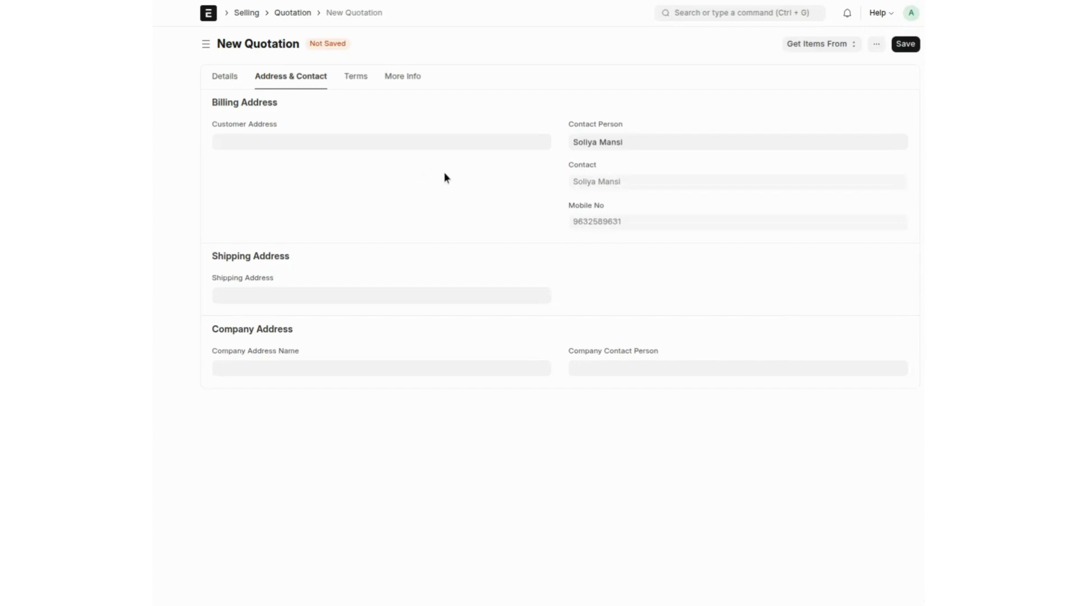
Step: Save and submit quotation SAL-QTN-2026-00002, then create a Sales Order from it
{"action": "key", "text": "ctrl+s"}
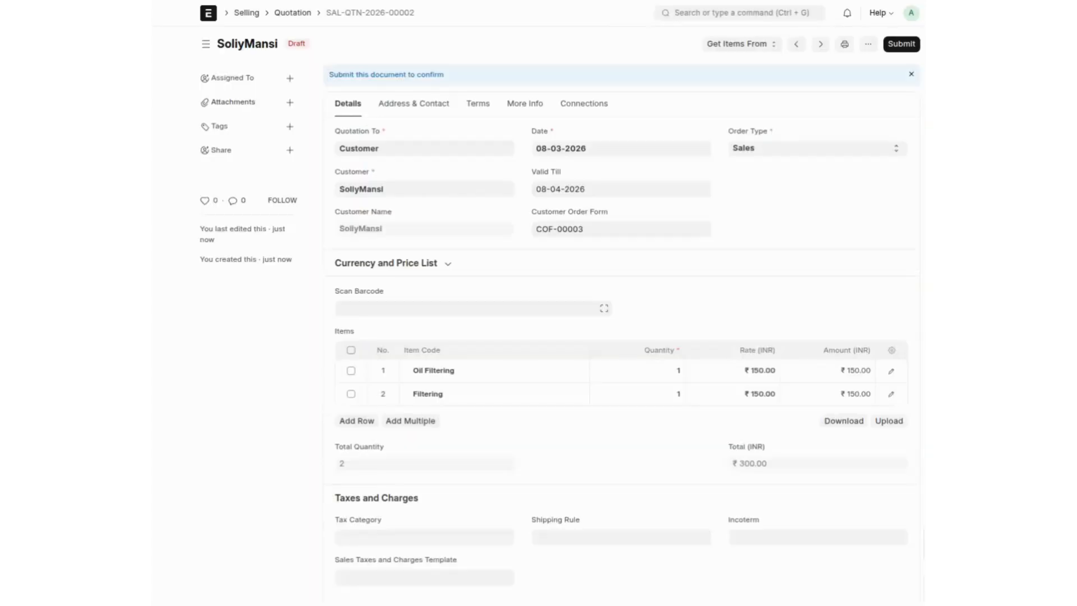
{"action": "left_click", "coordinate": [901, 43]}
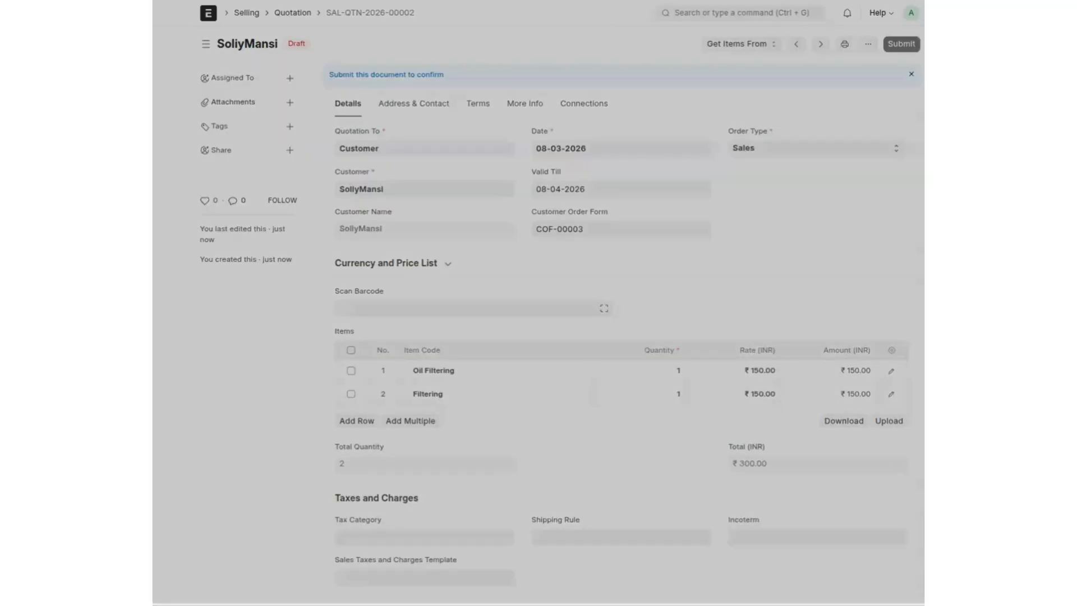
{"action": "left_click", "coordinate": [697, 104]}
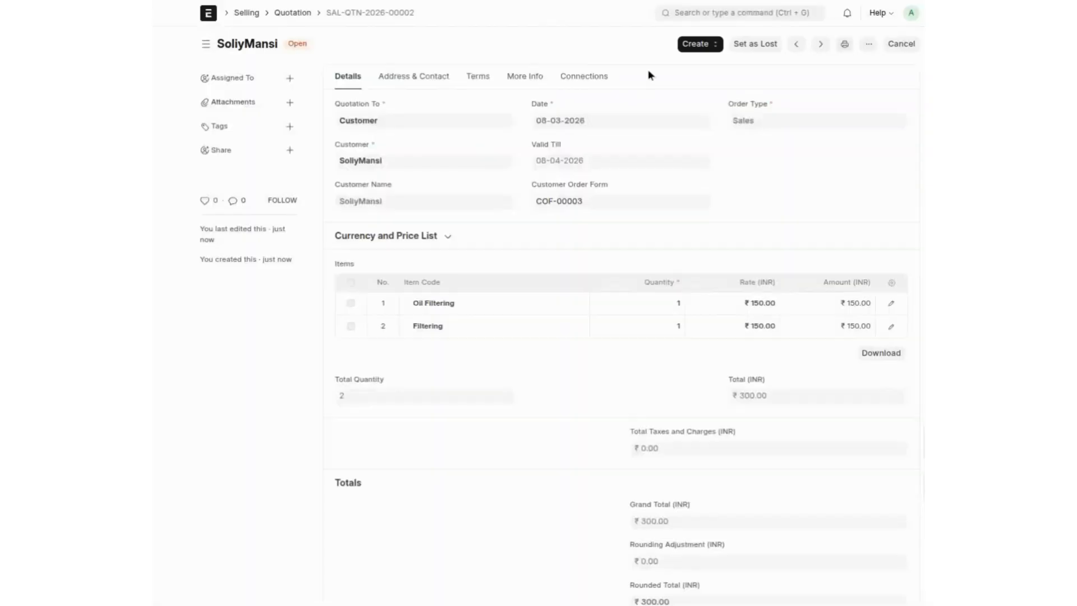
{"action": "left_click", "coordinate": [697, 45]}
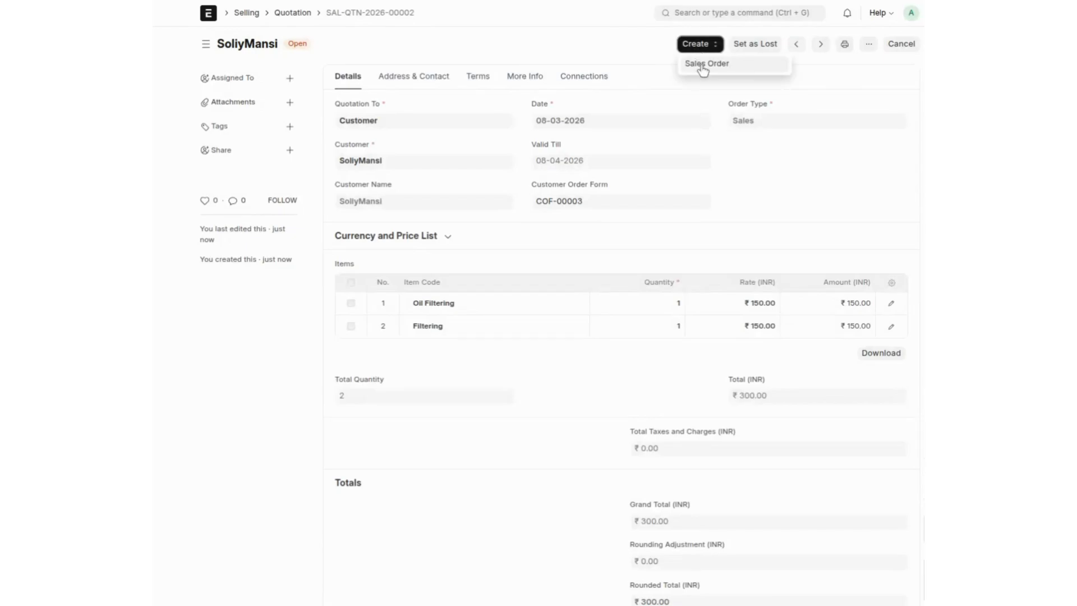
{"action": "left_click", "coordinate": [703, 67]}
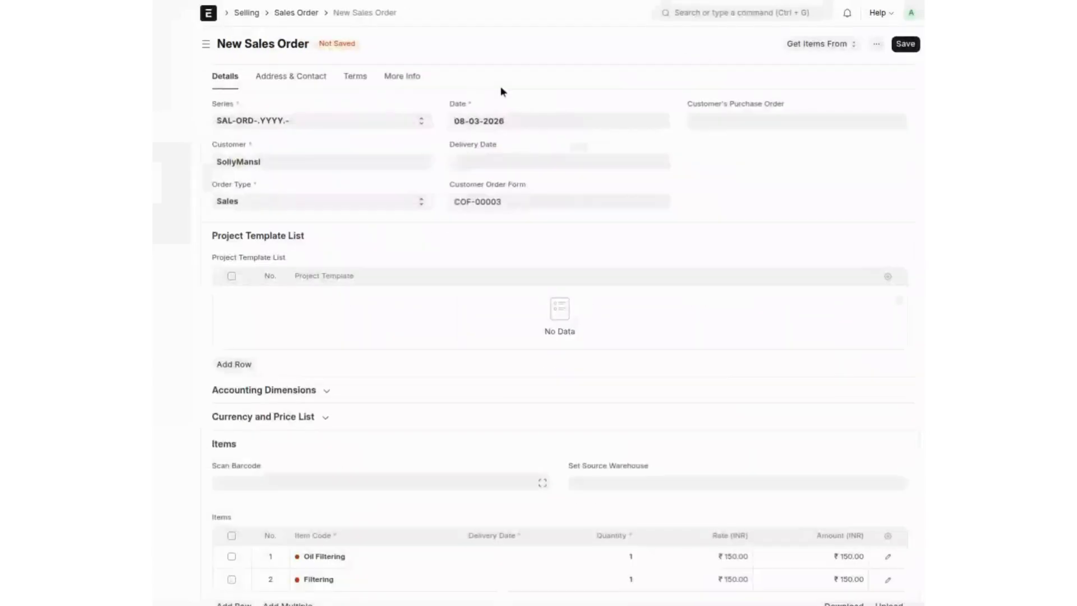
Step: Set delivery date 23-03-2026, submit SAL-ORD-2026-00002, and reveal its linked project
{"action": "left_click", "coordinate": [507, 162]}
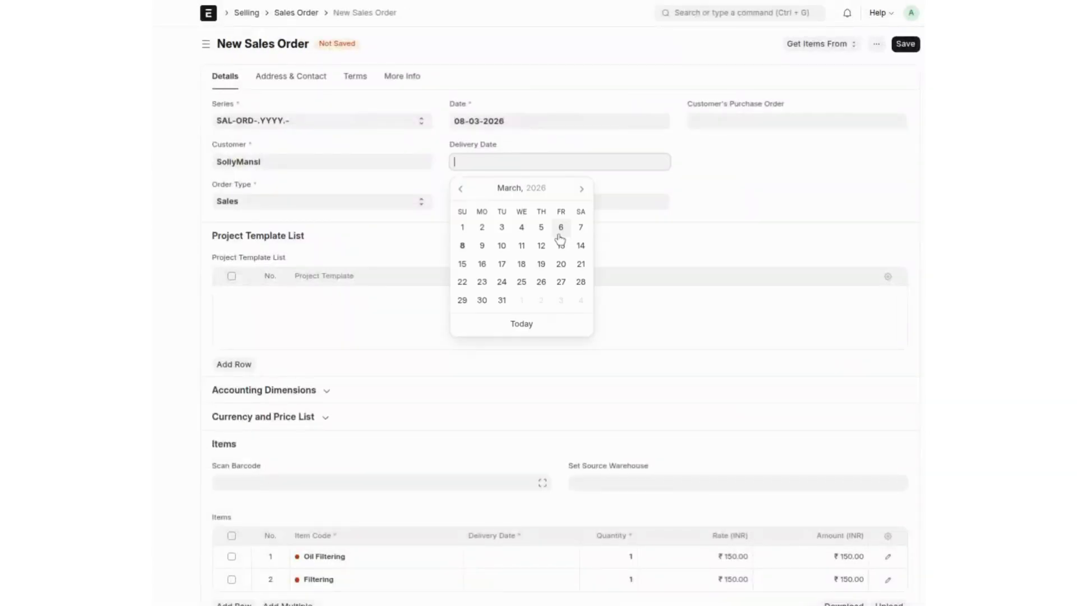
{"action": "left_click", "coordinate": [483, 284]}
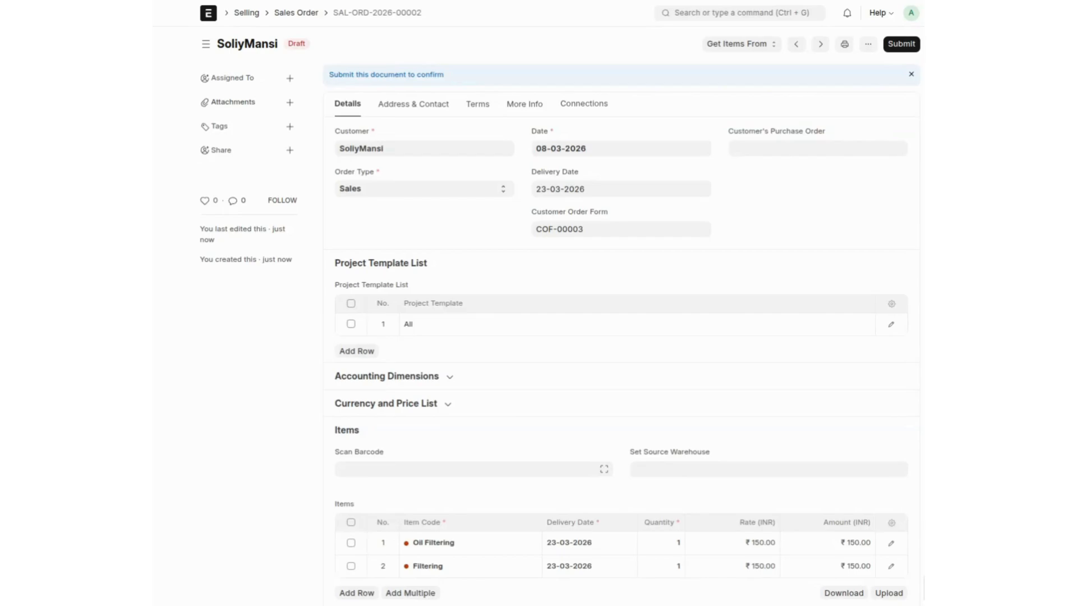
{"action": "left_click", "coordinate": [901, 44]}
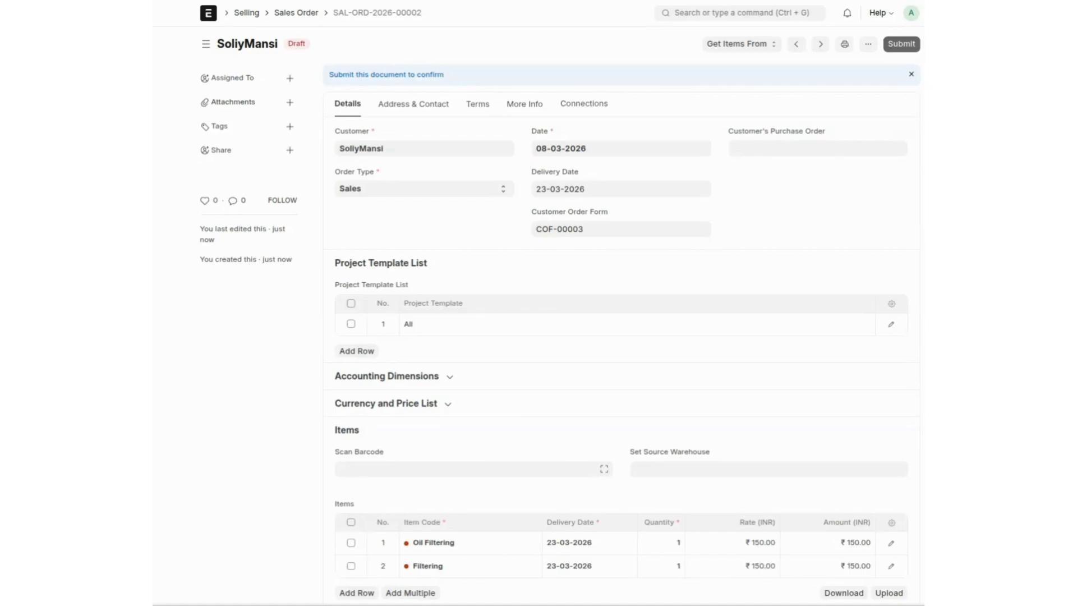
{"action": "left_click", "coordinate": [901, 44]}
{"action": "left_click", "coordinate": [697, 104]}
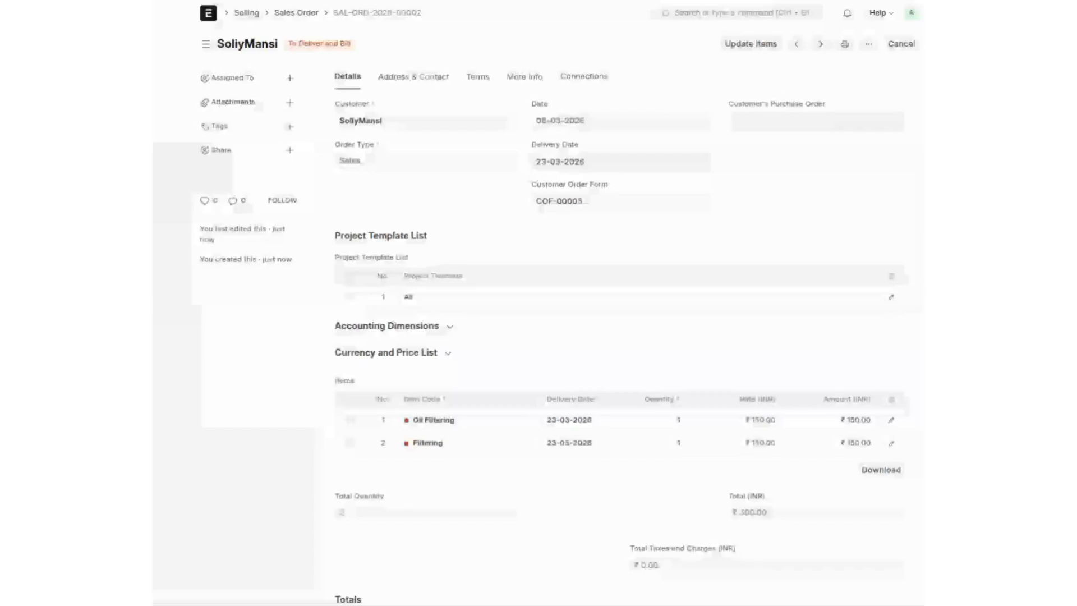
{"action": "left_click", "coordinate": [455, 331]}
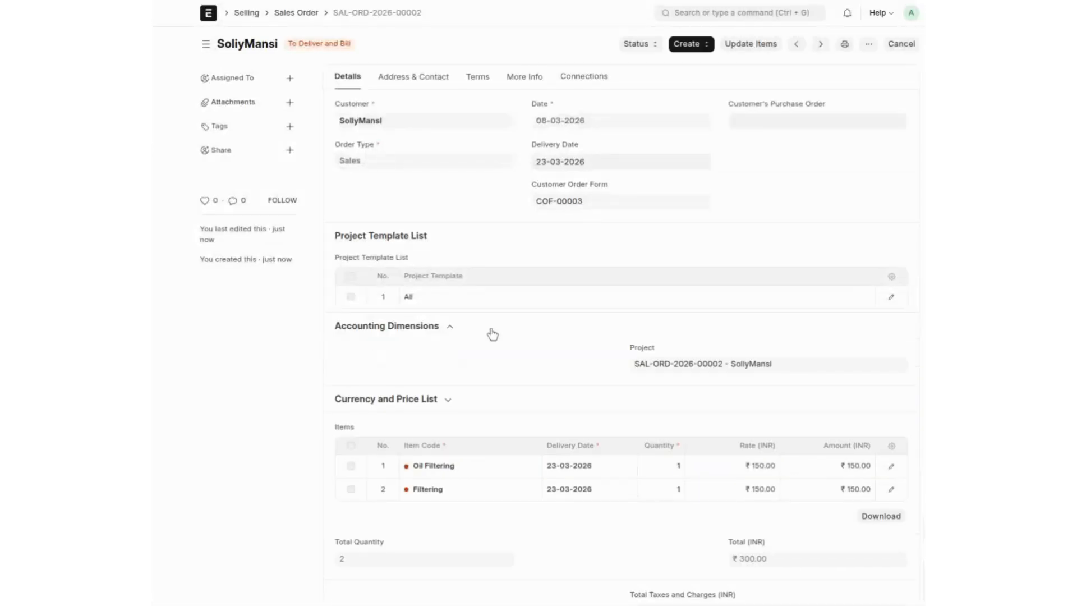
Step: Review project PROJ-0002, with 4 generated tasks and 0.000% completed, then list its tasks
{"action": "left_click", "coordinate": [699, 364]}
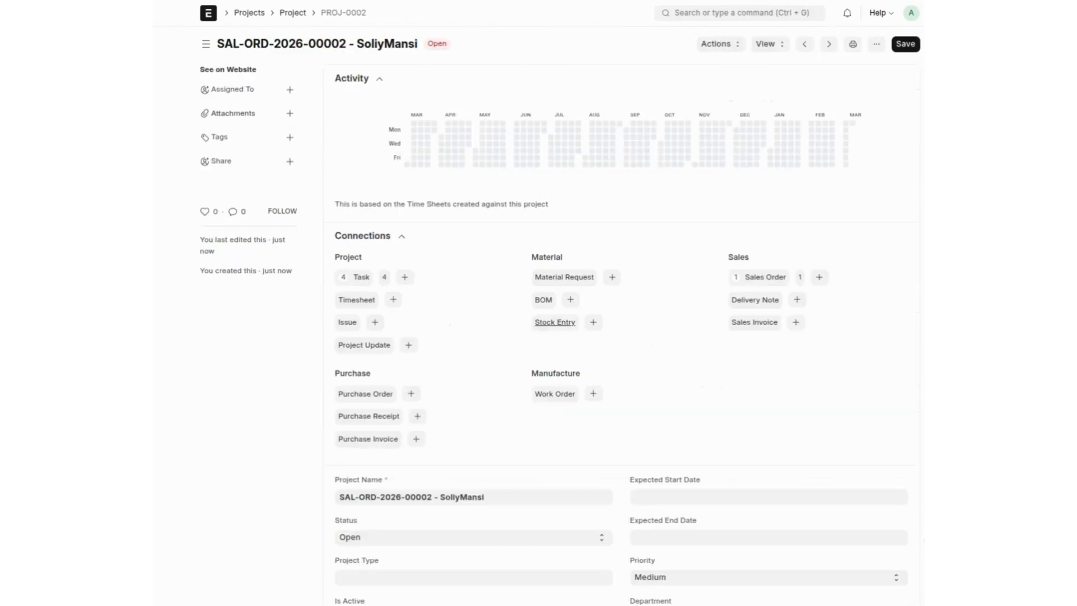
{"action": "scroll", "coordinate": [552, 333], "scroll_direction": "down", "scroll_amount": 1}
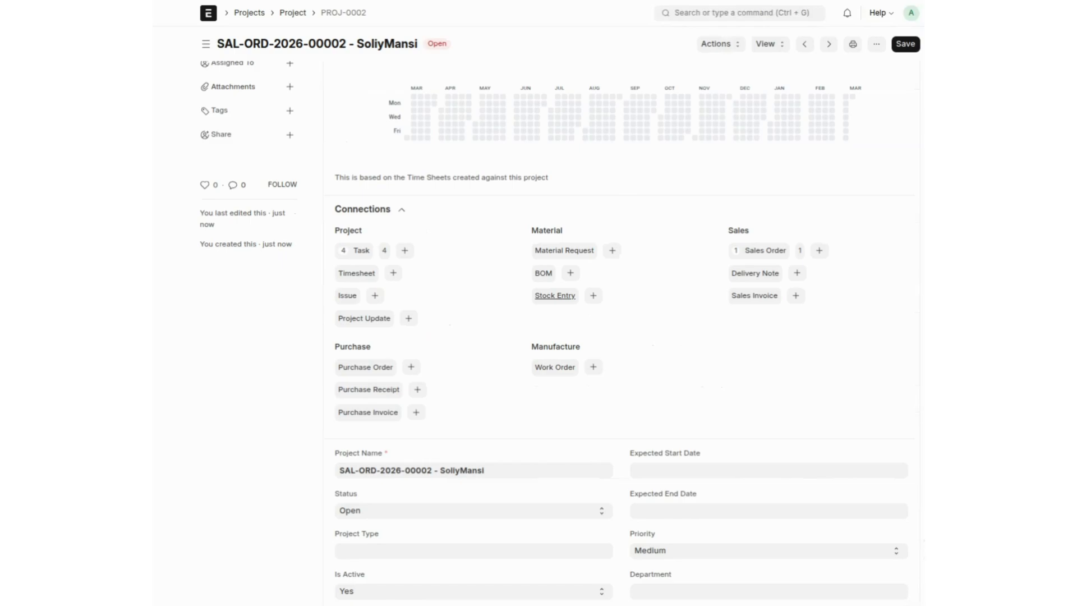
{"action": "scroll", "coordinate": [620, 331], "scroll_direction": "down", "scroll_amount": 5}
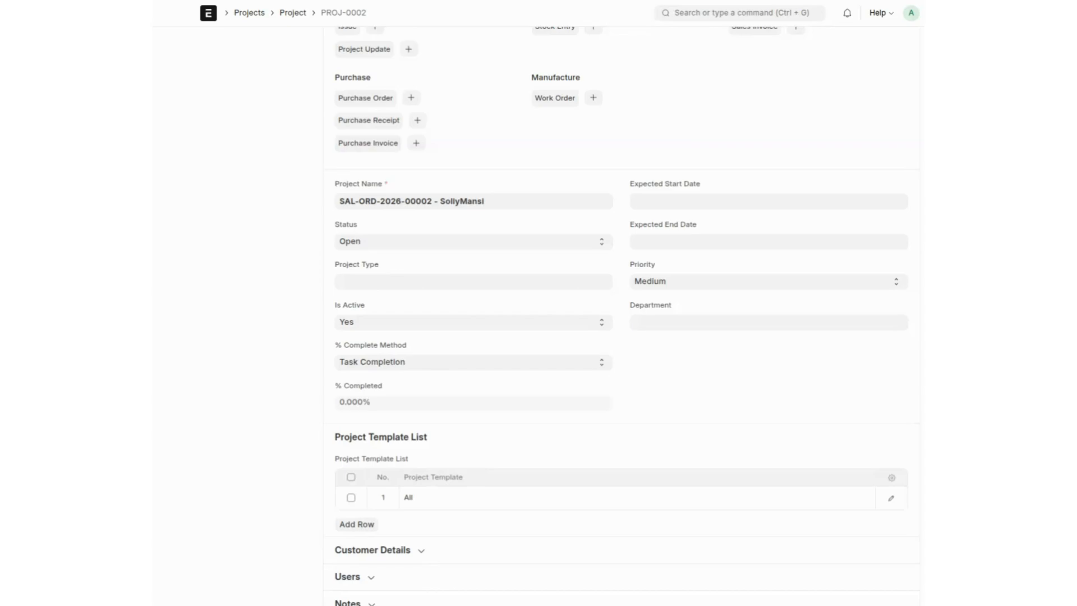
{"action": "scroll", "coordinate": [621, 315], "scroll_direction": "up", "scroll_amount": 1}
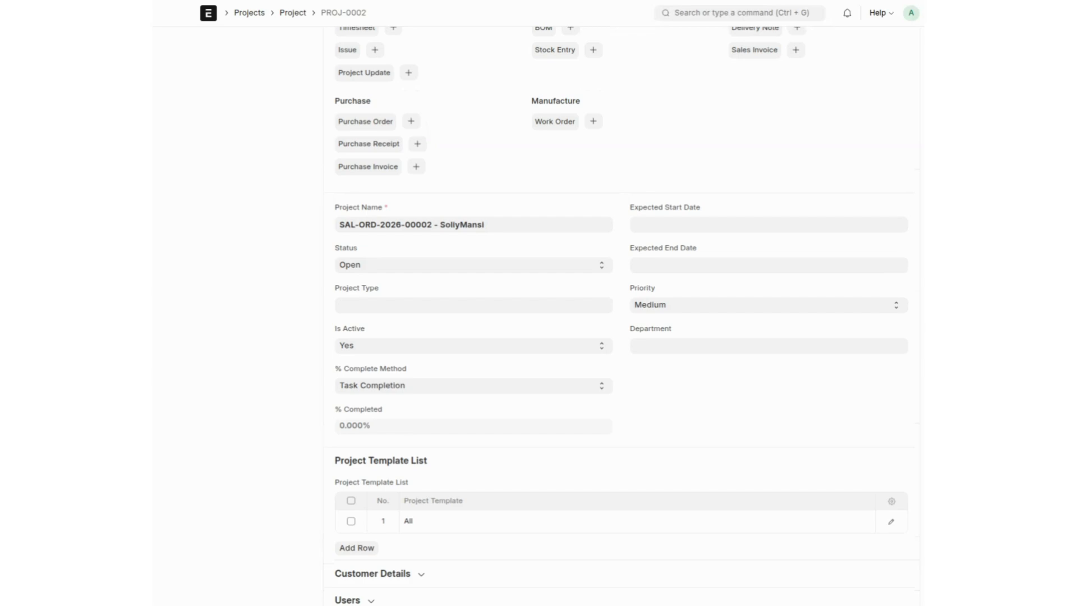
{"action": "scroll", "coordinate": [339, 353], "scroll_direction": "up", "scroll_amount": 5}
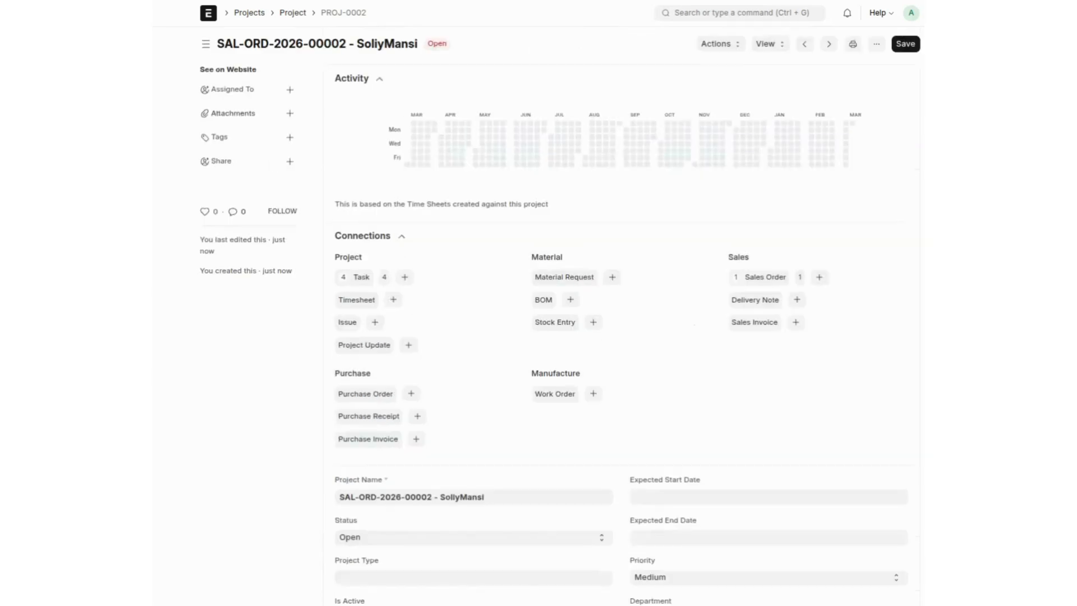
{"action": "left_click", "coordinate": [359, 300]}
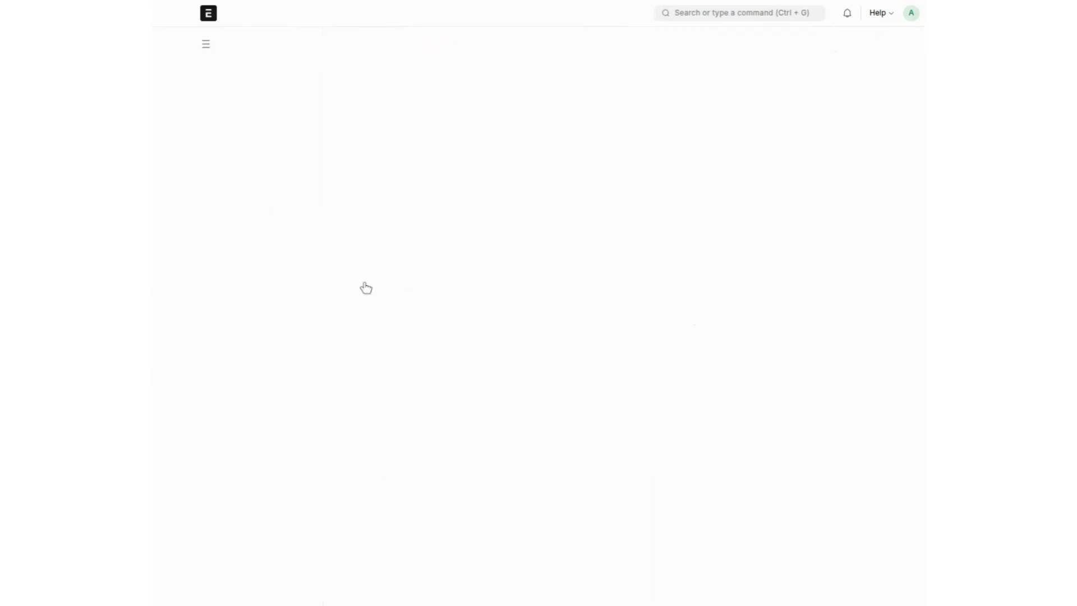
Step: Bulk-edit all four PROJ-0002 tasks to status Completed and return to the project
{"action": "left_click", "coordinate": [339, 124]}
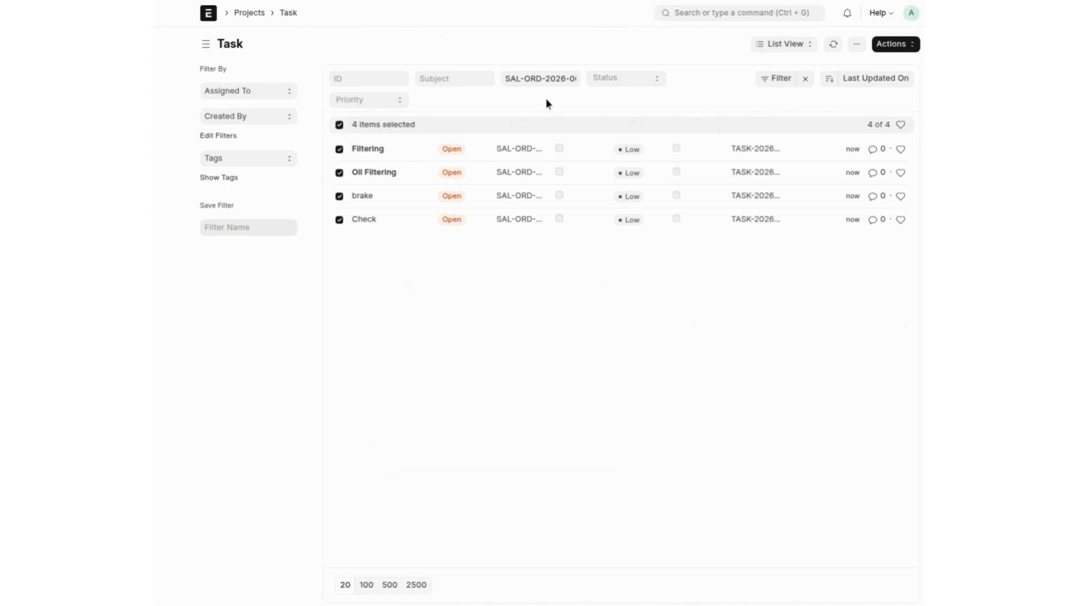
{"action": "left_click", "coordinate": [891, 45]}
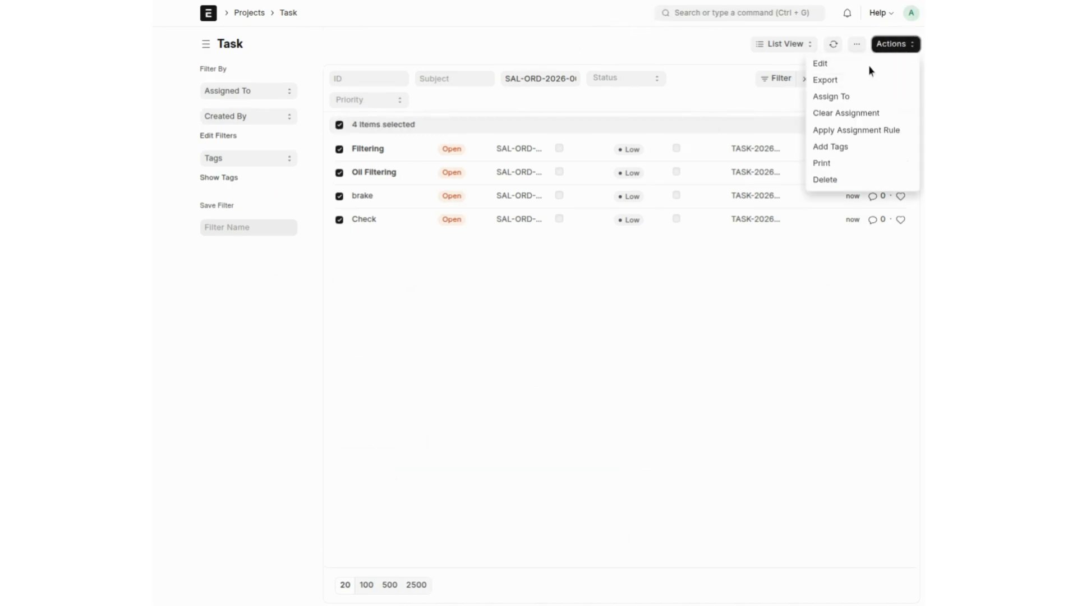
{"action": "left_click", "coordinate": [872, 65]}
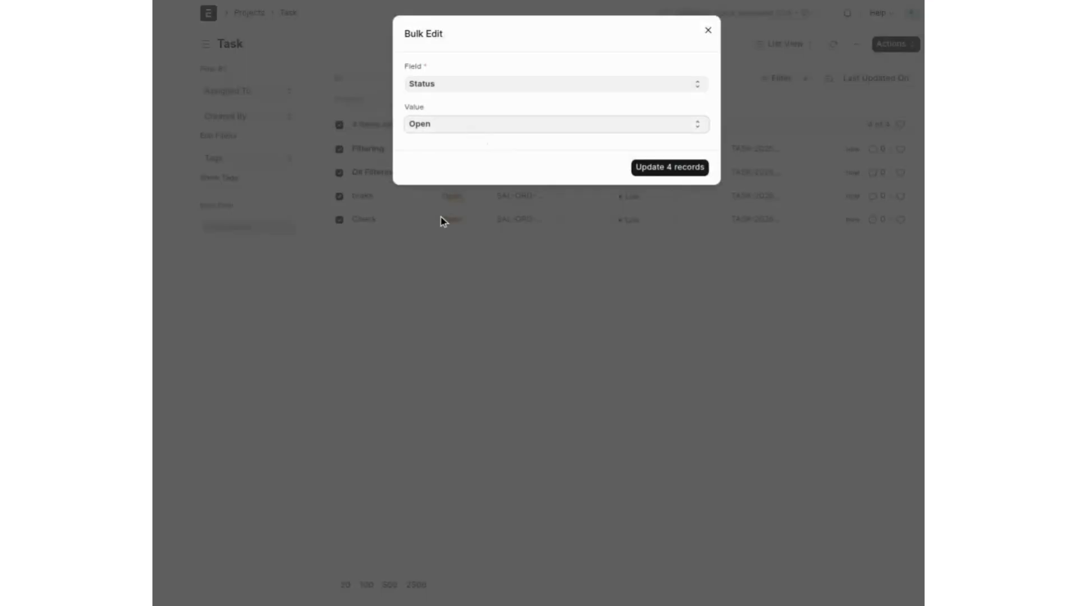
{"action": "left_click", "coordinate": [440, 217]}
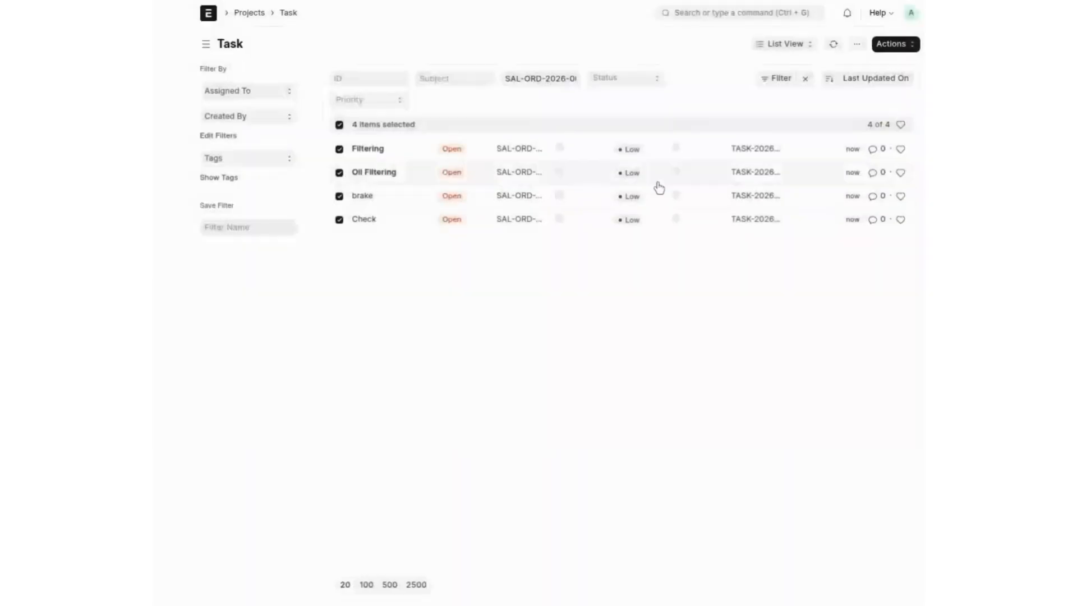
{"action": "left_click", "coordinate": [892, 44]}
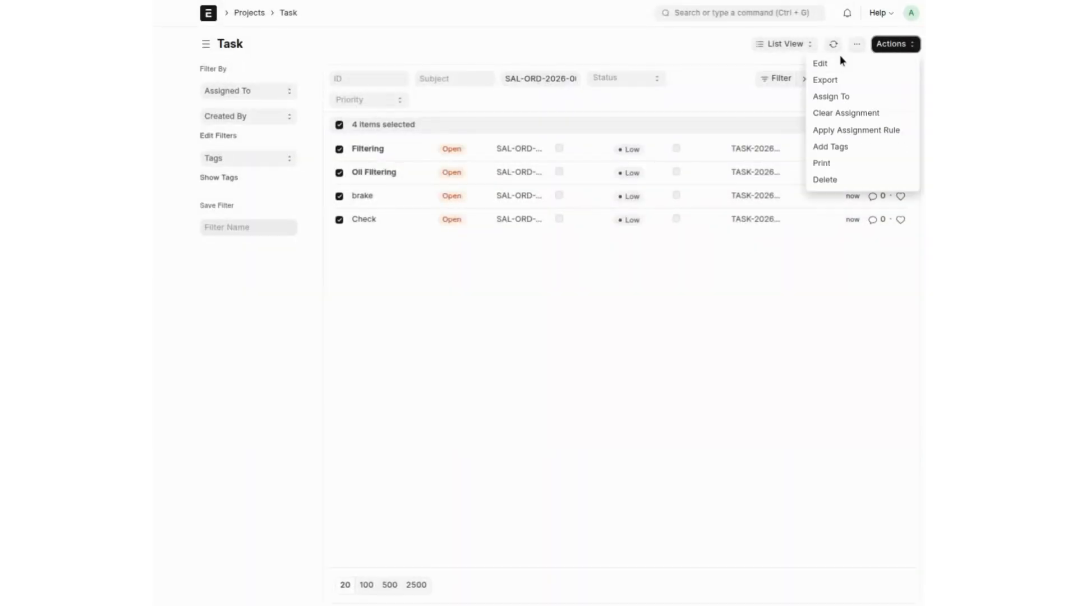
{"action": "left_click", "coordinate": [840, 55]}
{"action": "left_click", "coordinate": [892, 44]}
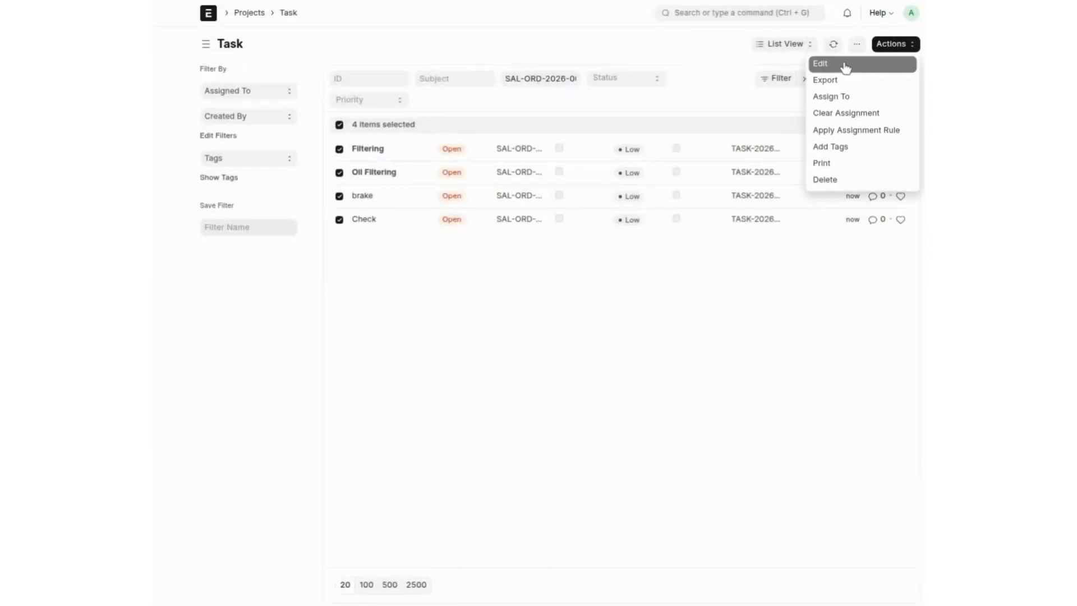
{"action": "left_click", "coordinate": [847, 66]}
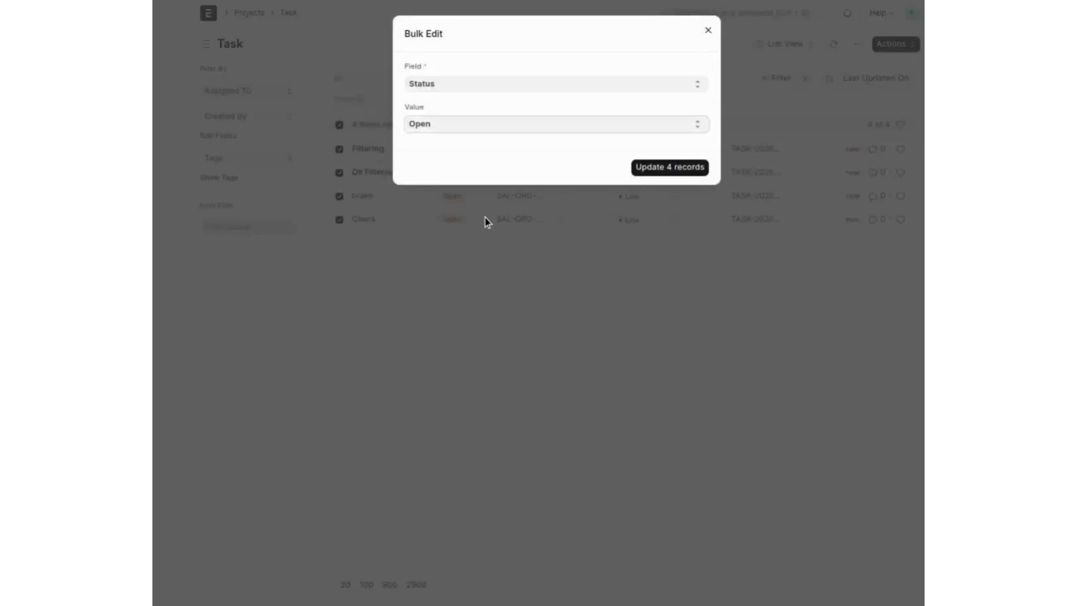
{"action": "key", "text": "c"}
{"action": "left_click", "coordinate": [663, 171]}
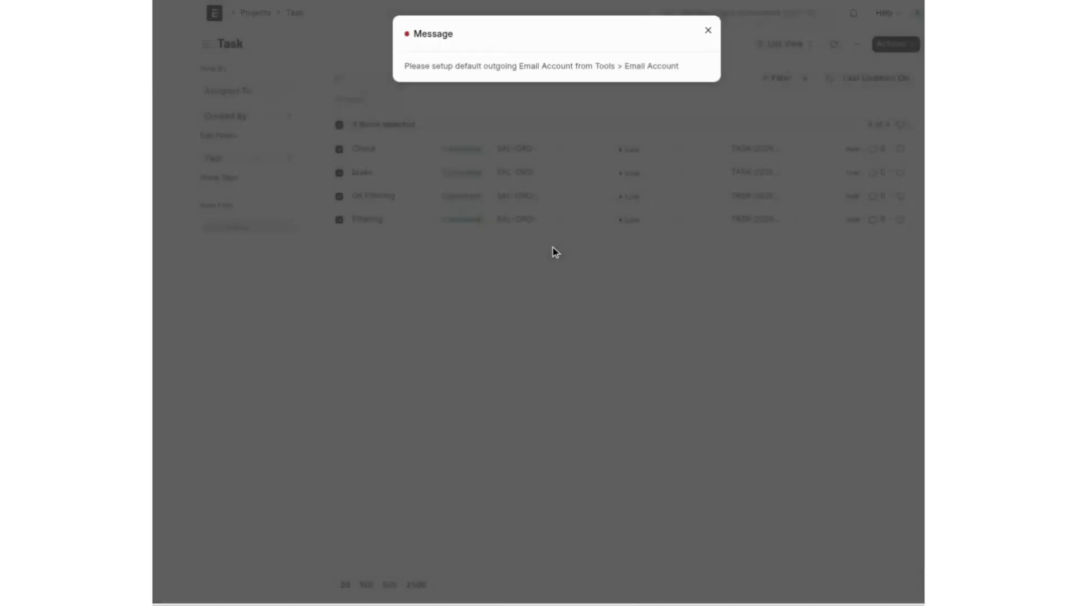
{"action": "left_click", "coordinate": [553, 249]}
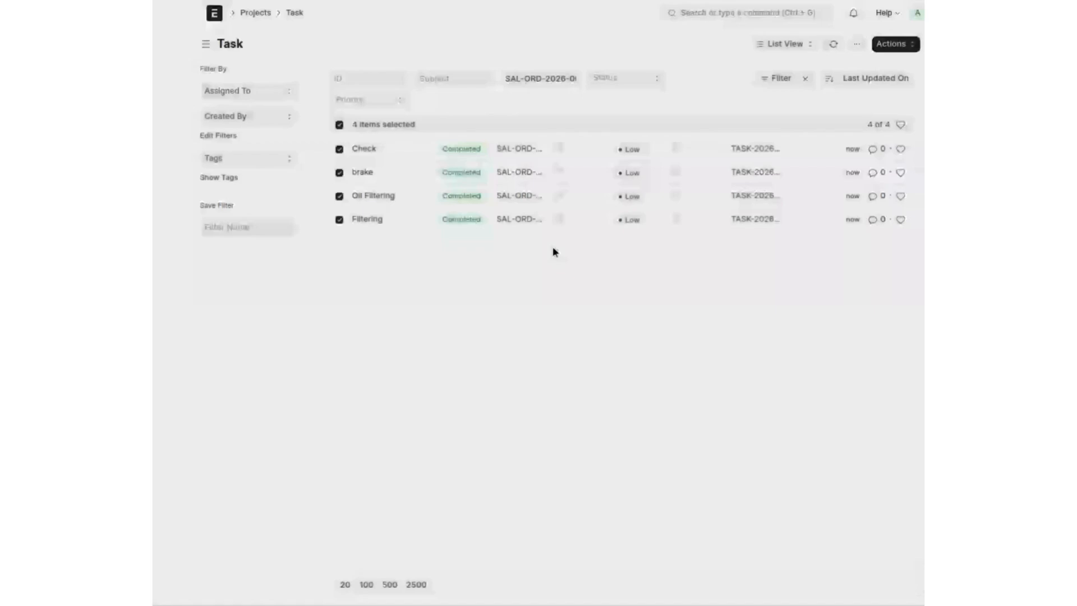
{"action": "key", "text": "alt+Left"}
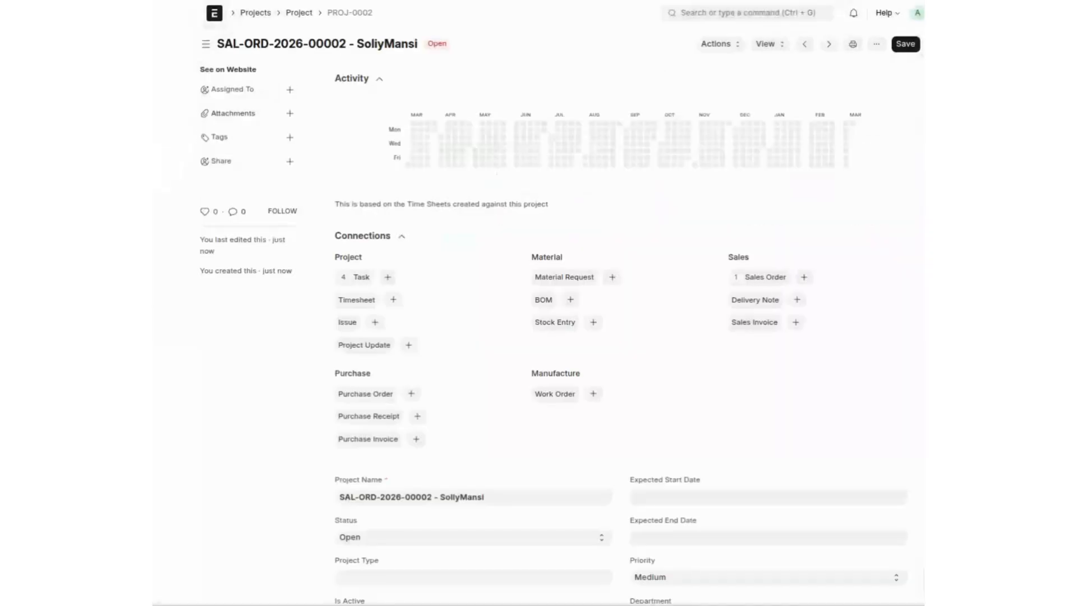
Step: Reload the project and open its now Completed sales order SAL-ORD-2026-00002
{"action": "key", "text": "F5"}
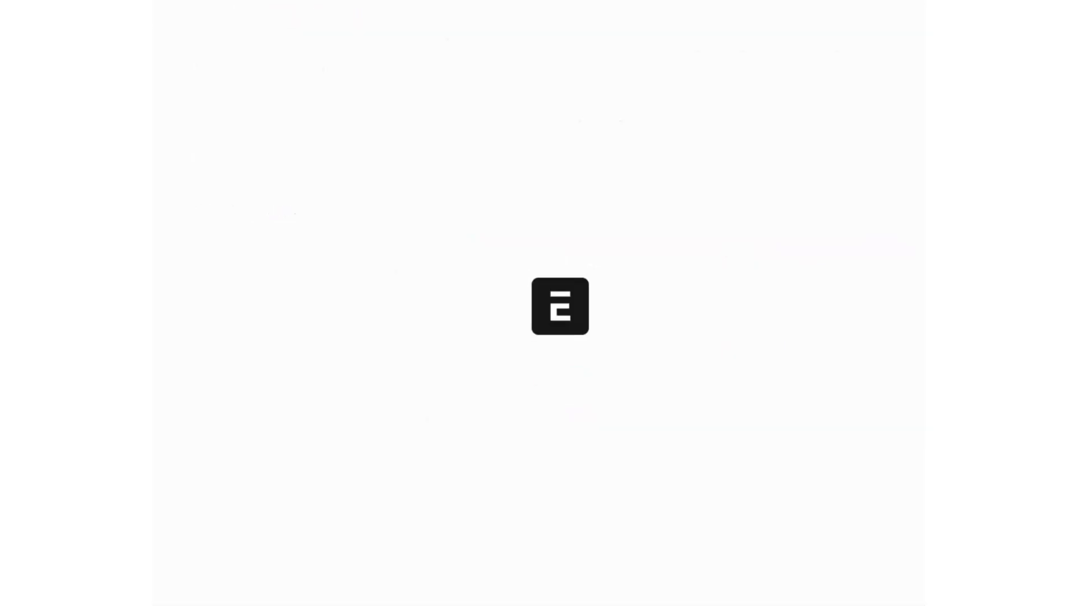
{"action": "scroll", "coordinate": [515, 337], "scroll_direction": "down", "scroll_amount": 1}
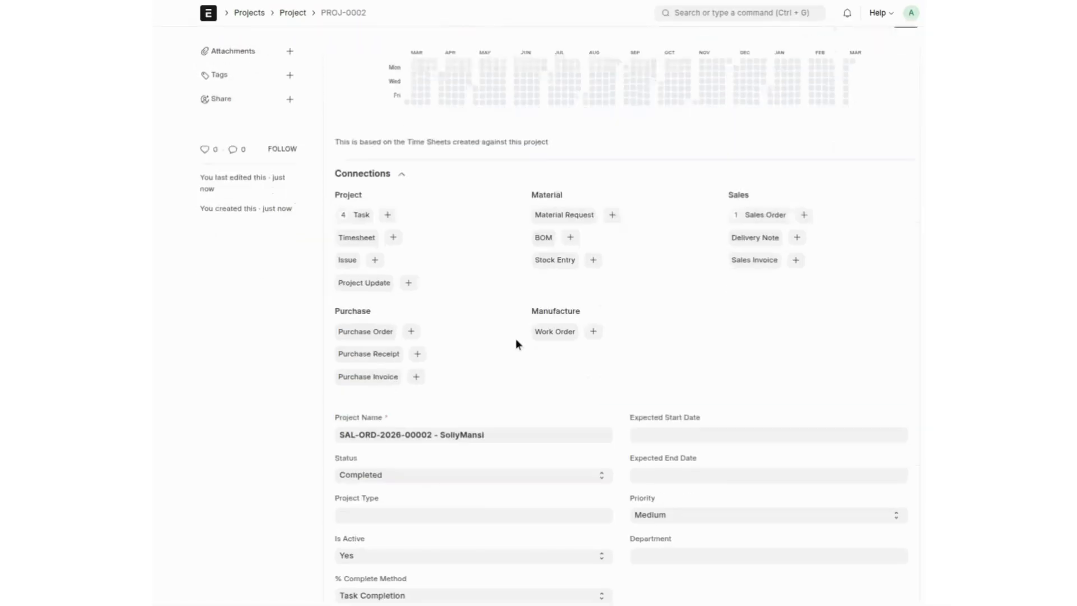
{"action": "left_click", "coordinate": [775, 217]}
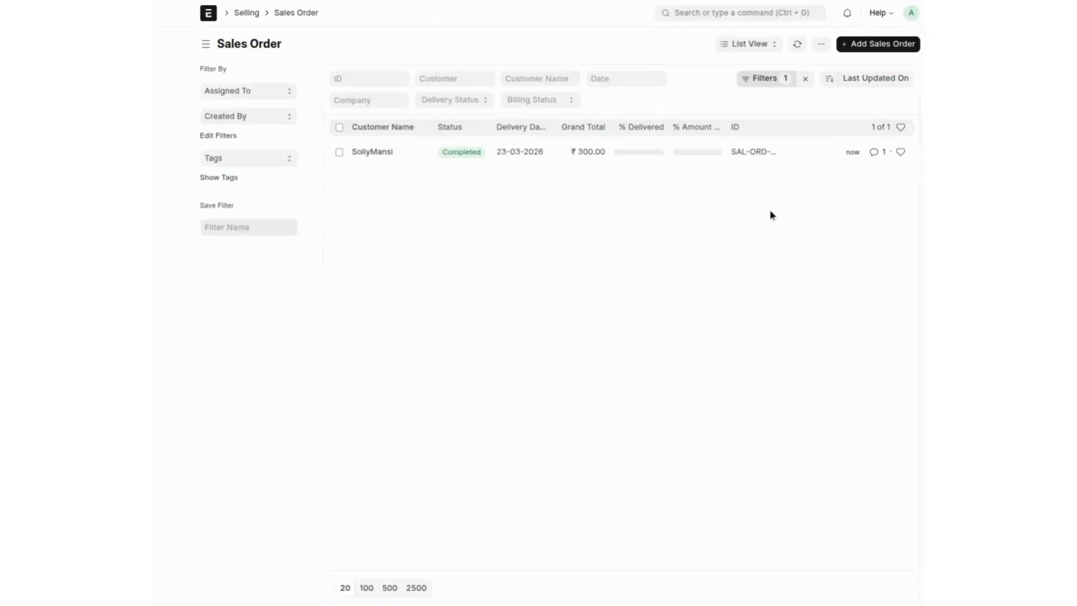
{"action": "left_click", "coordinate": [388, 153]}
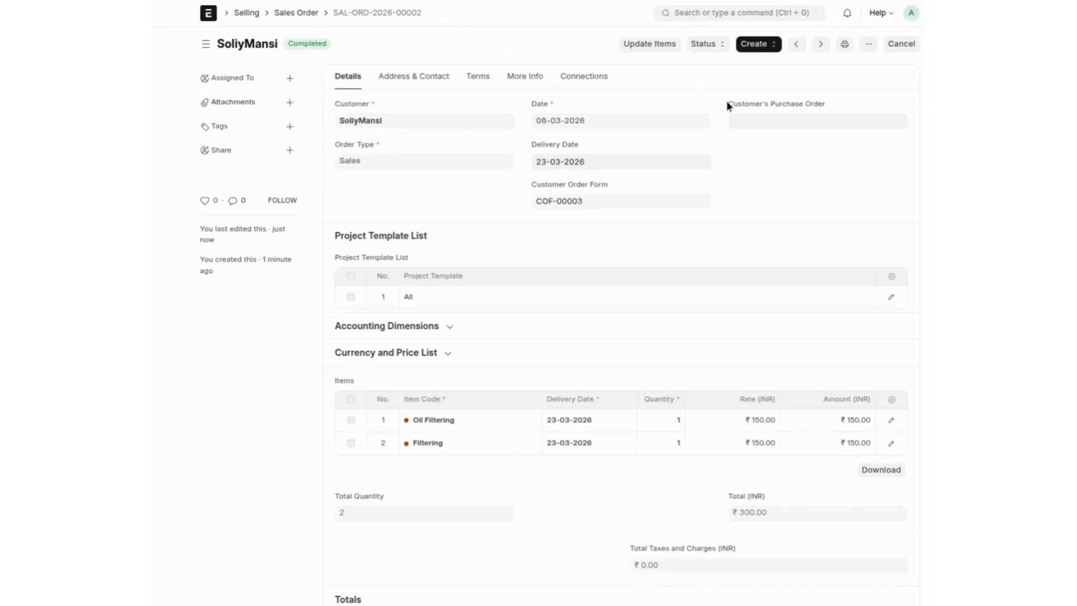
Step: Make a Sales Invoice from the order with Oil Filtering and Filtering totalling ₹300
{"action": "left_click", "coordinate": [767, 50]}
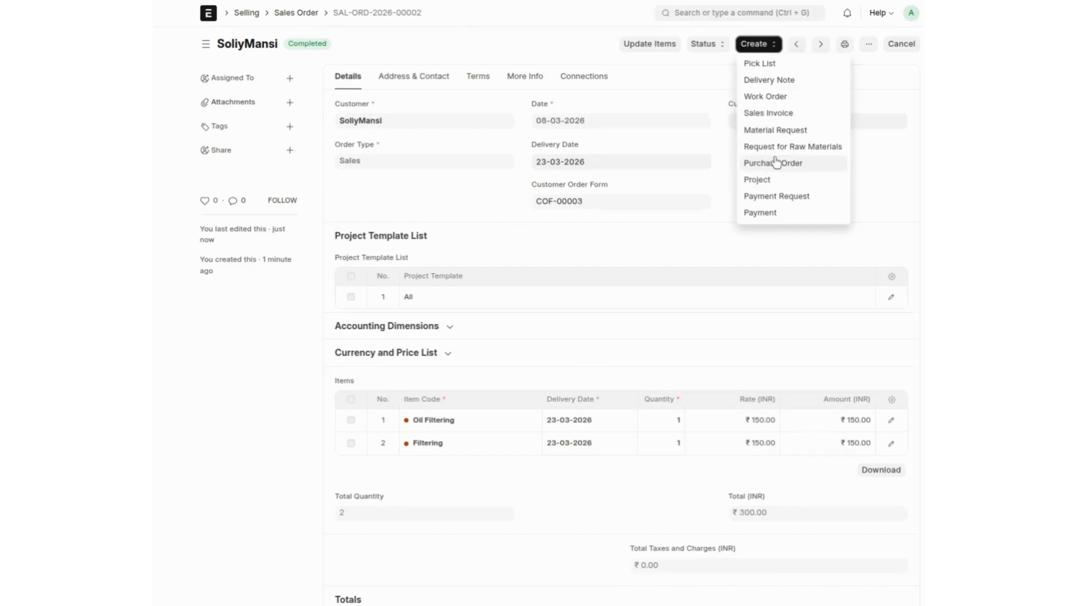
{"action": "left_click", "coordinate": [777, 114]}
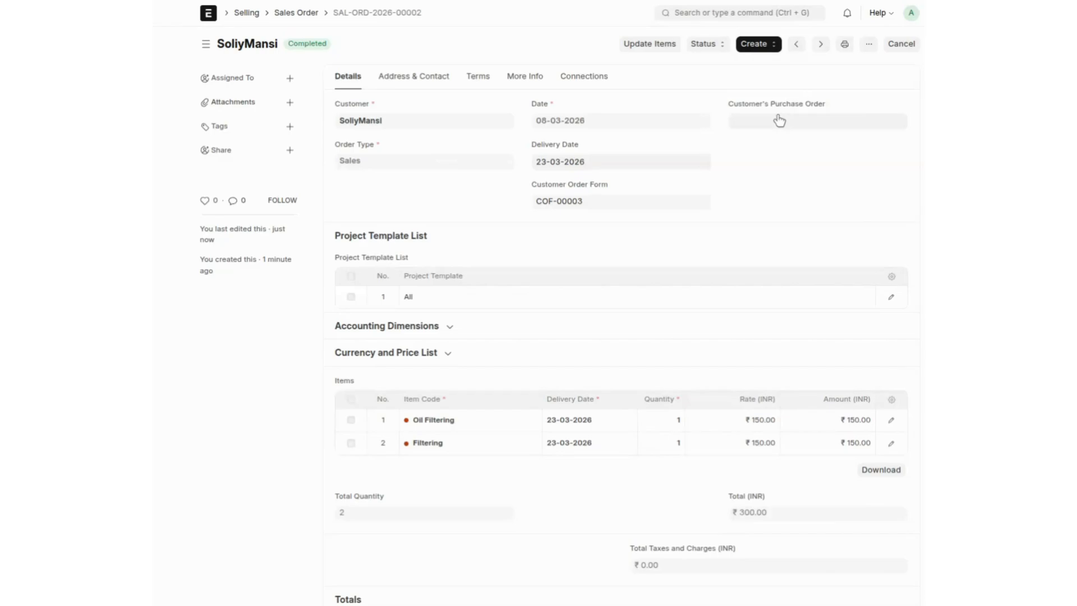
{"action": "left_click", "coordinate": [905, 44]}
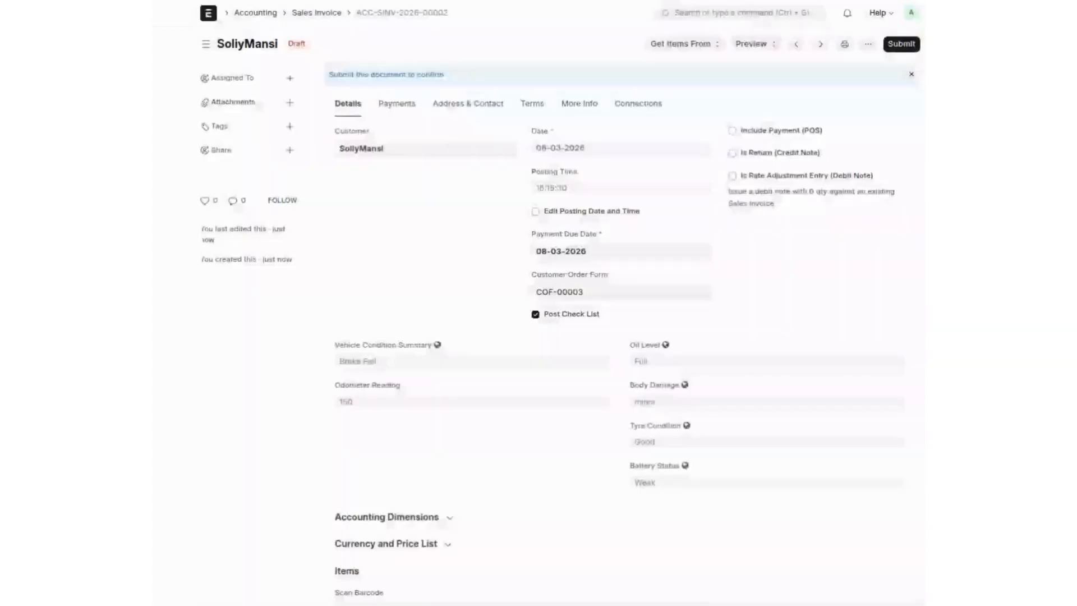
Step: Save and submit Sales Invoice ACC-SINV-2026-00002, leaving it Unpaid
{"action": "key", "text": "ctrl+s"}
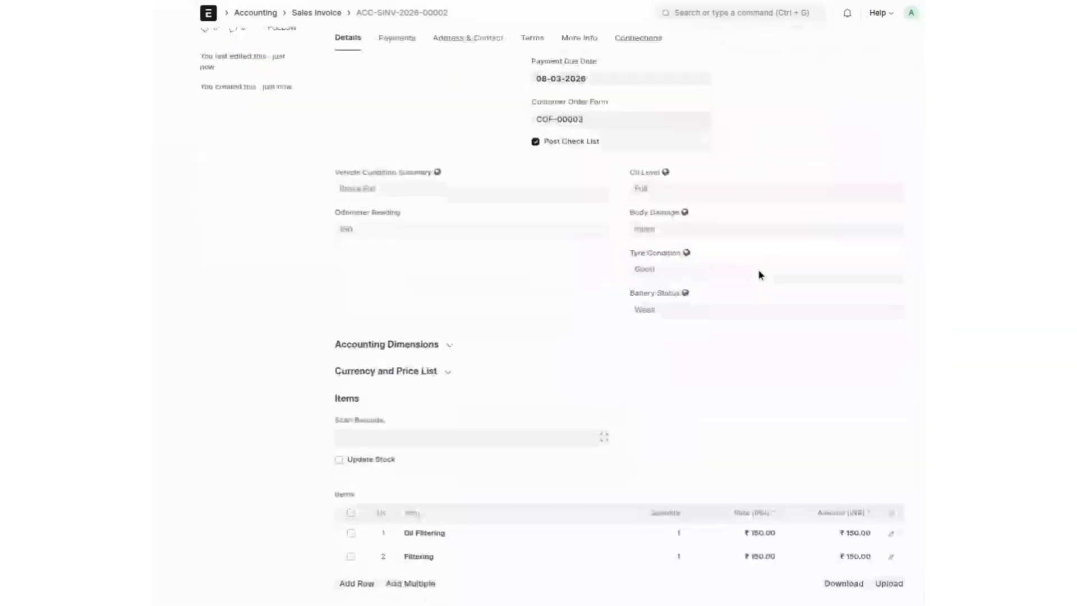
{"action": "scroll", "coordinate": [759, 269], "scroll_direction": "up", "scroll_amount": 3}
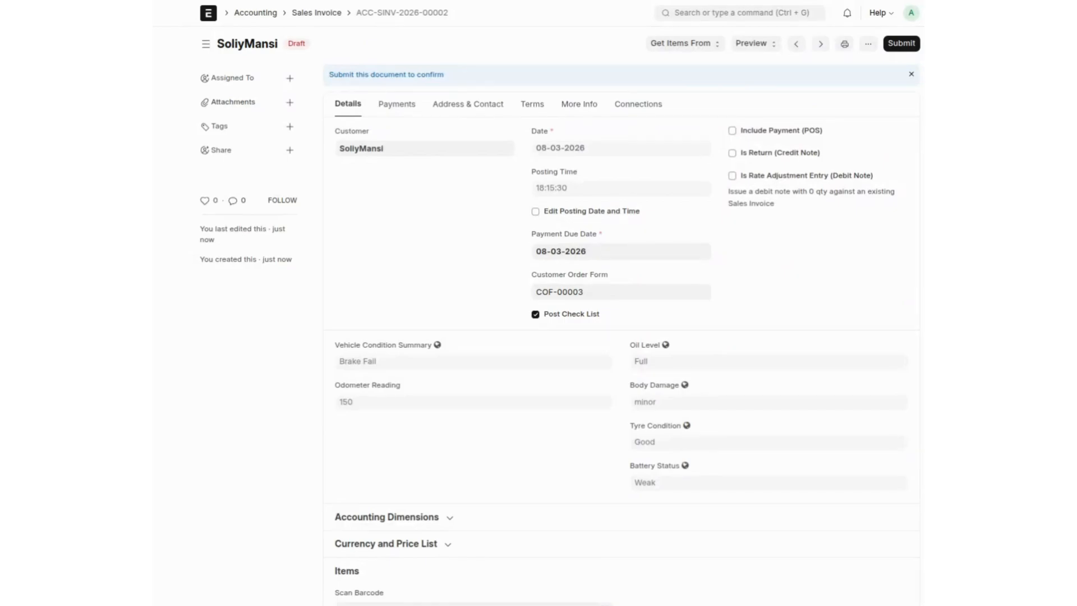
{"action": "key", "text": "ctrl+s"}
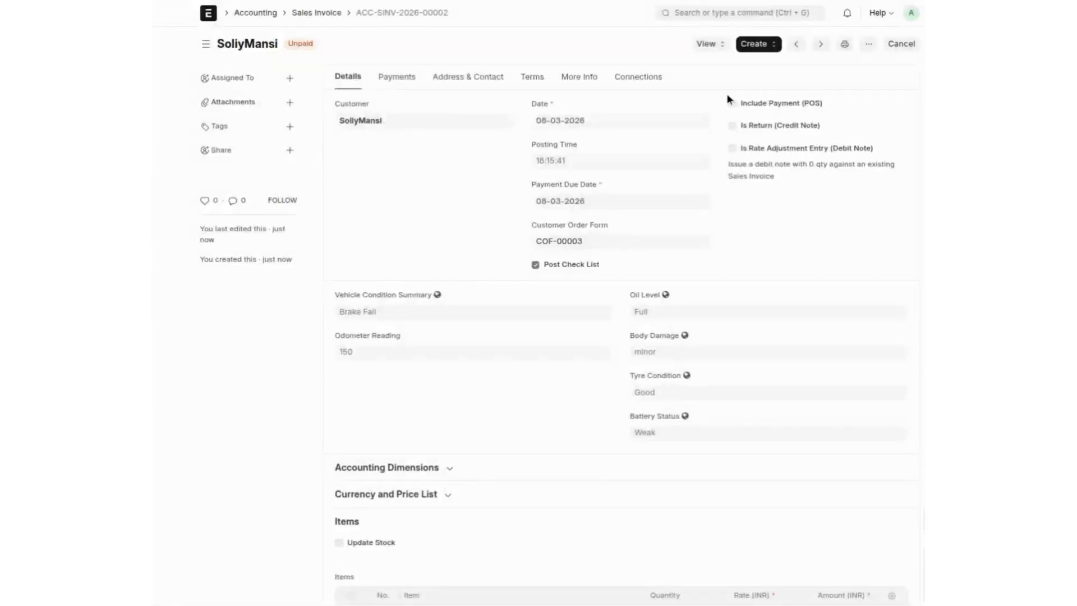
Step: Create and submit a ₹300 Cash payment entry against the invoice
{"action": "left_click", "coordinate": [757, 51]}
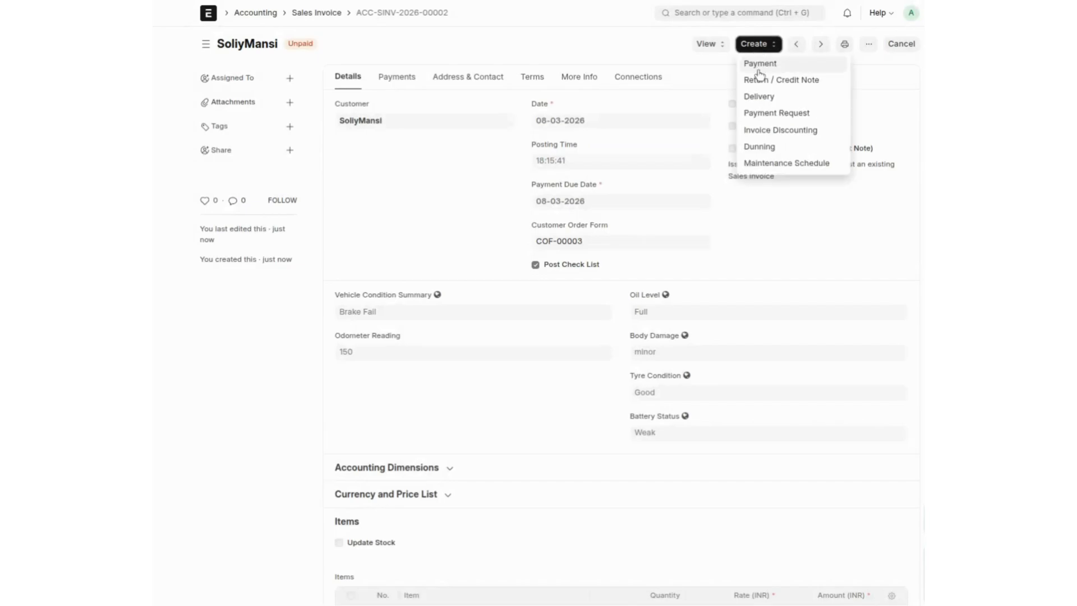
{"action": "left_click", "coordinate": [760, 65]}
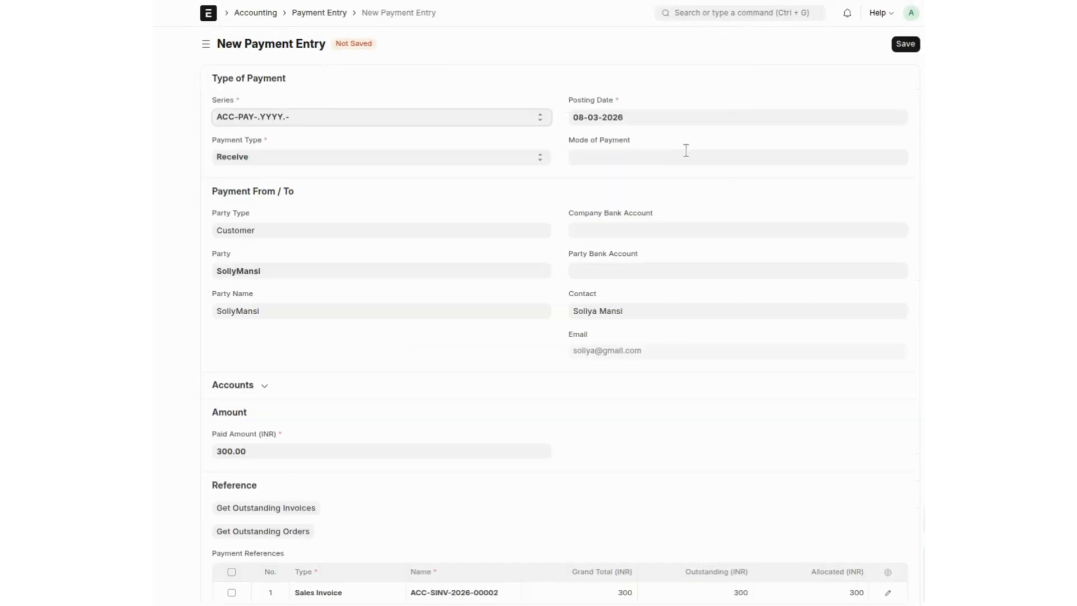
{"action": "left_click", "coordinate": [685, 150]}
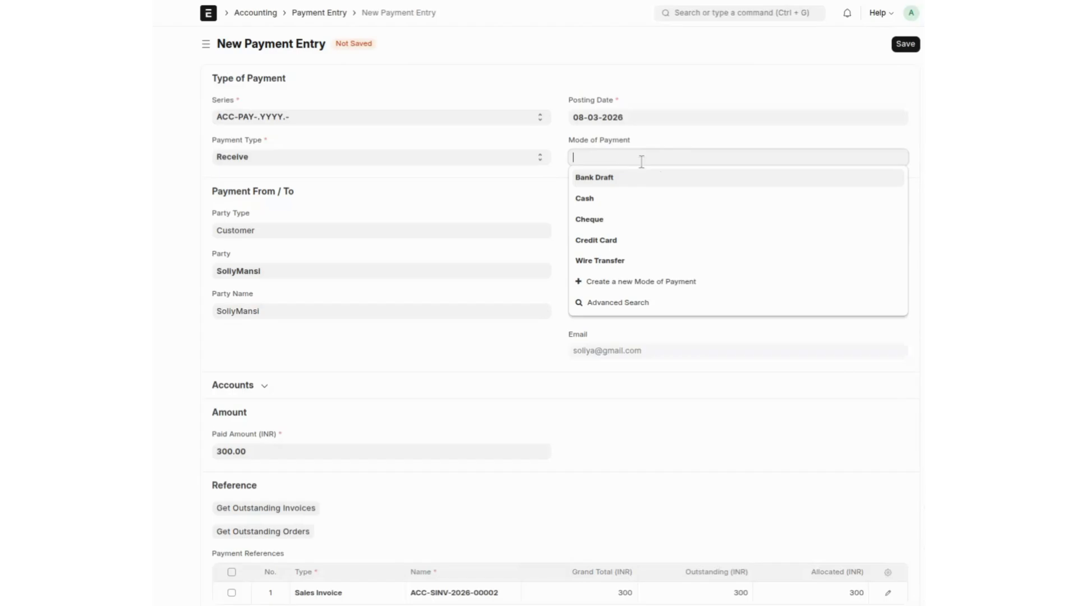
{"action": "left_click", "coordinate": [625, 209]}
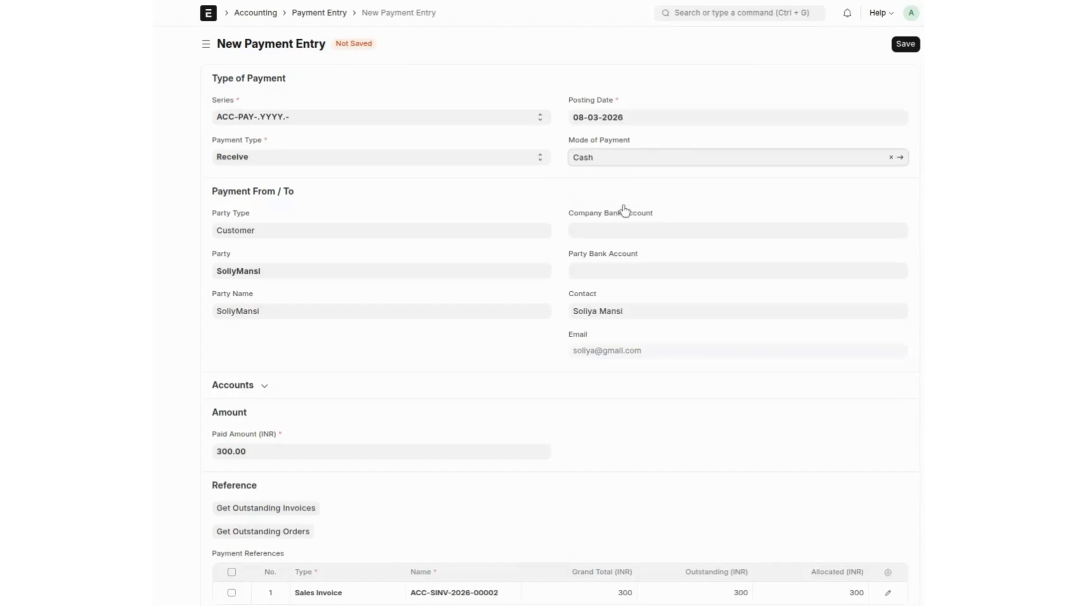
{"action": "key", "text": "ctrl+s"}
{"action": "key", "text": "ctrl+s"}
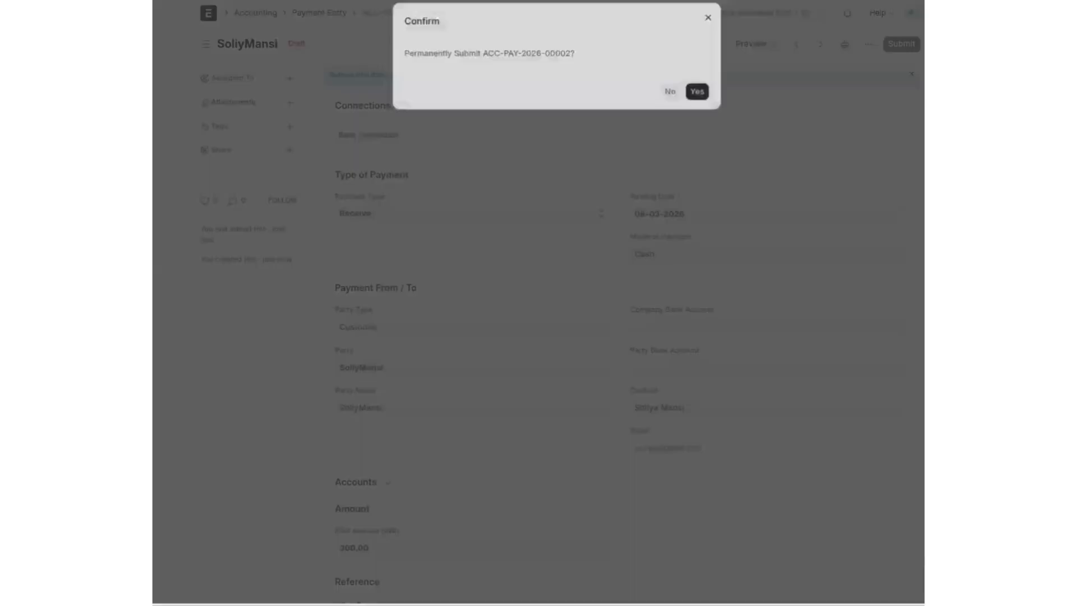
{"action": "key", "text": "ctrl+s"}
Step: Open the referenced invoice ACC-SINV-2026-00002 from the payment's references row
{"action": "scroll", "coordinate": [623, 314], "scroll_direction": "down", "scroll_amount": 2}
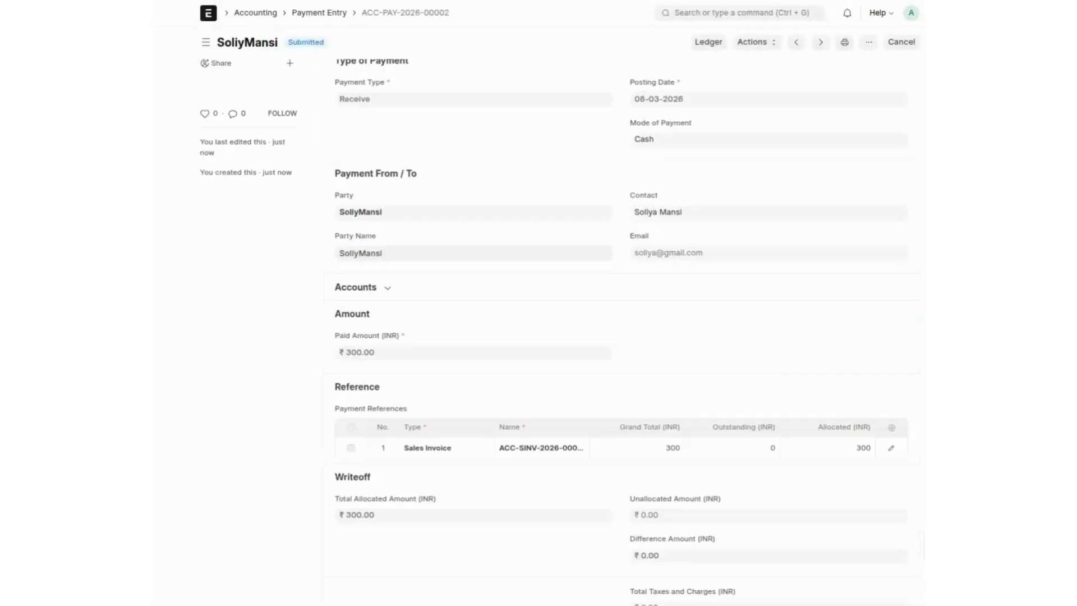
{"action": "scroll", "coordinate": [577, 267], "scroll_direction": "down", "scroll_amount": 2}
{"action": "left_click", "coordinate": [516, 313]}
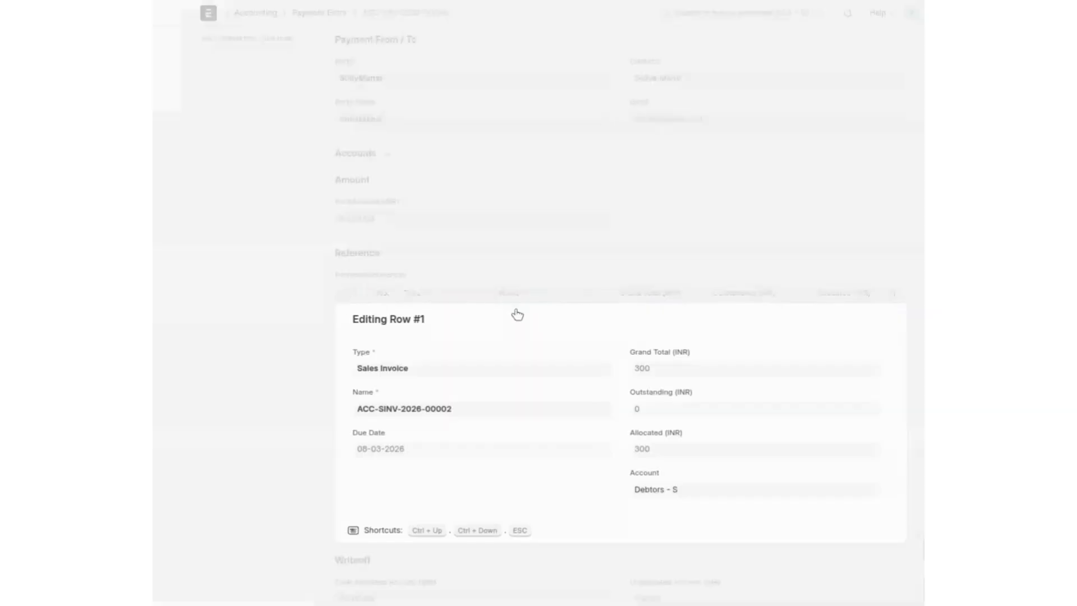
{"action": "left_click", "coordinate": [418, 409]}
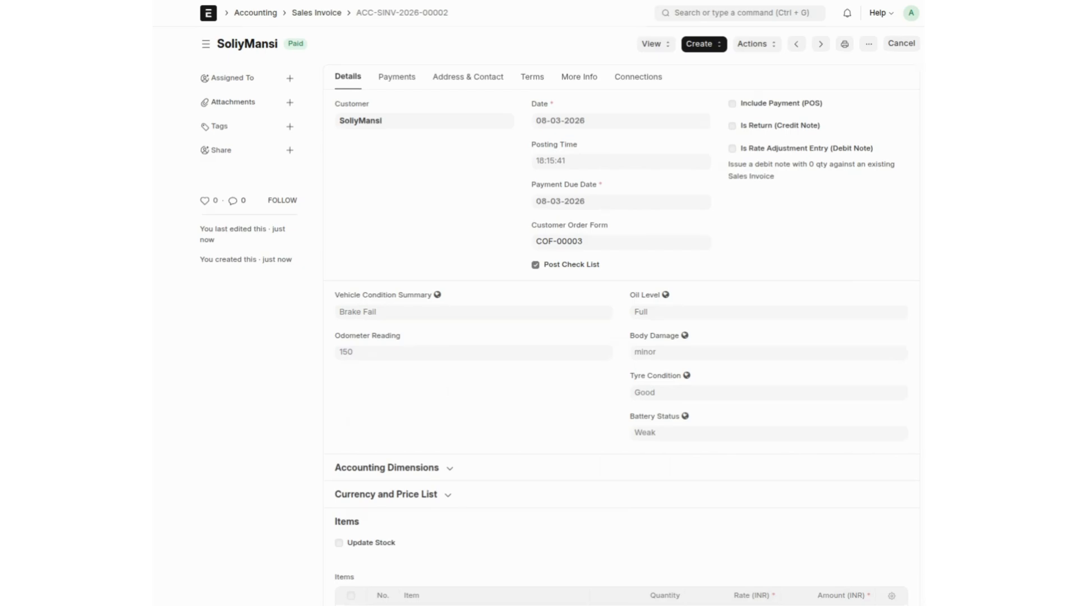
{"action": "left_click", "coordinate": [357, 124]}
{"action": "left_click", "coordinate": [823, 77]}
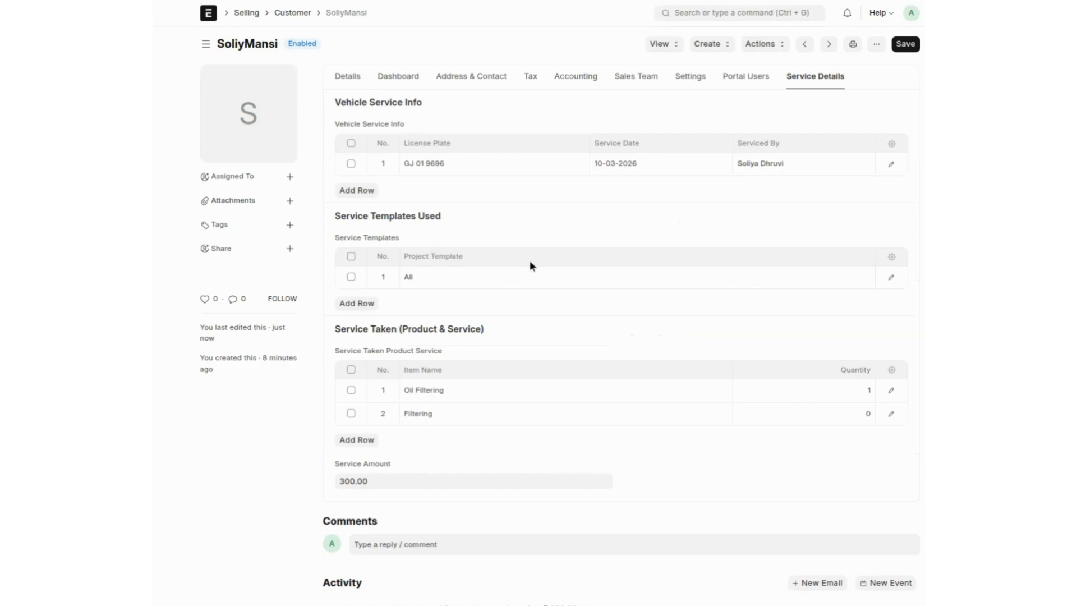
{"action": "left_click", "coordinate": [209, 18]}
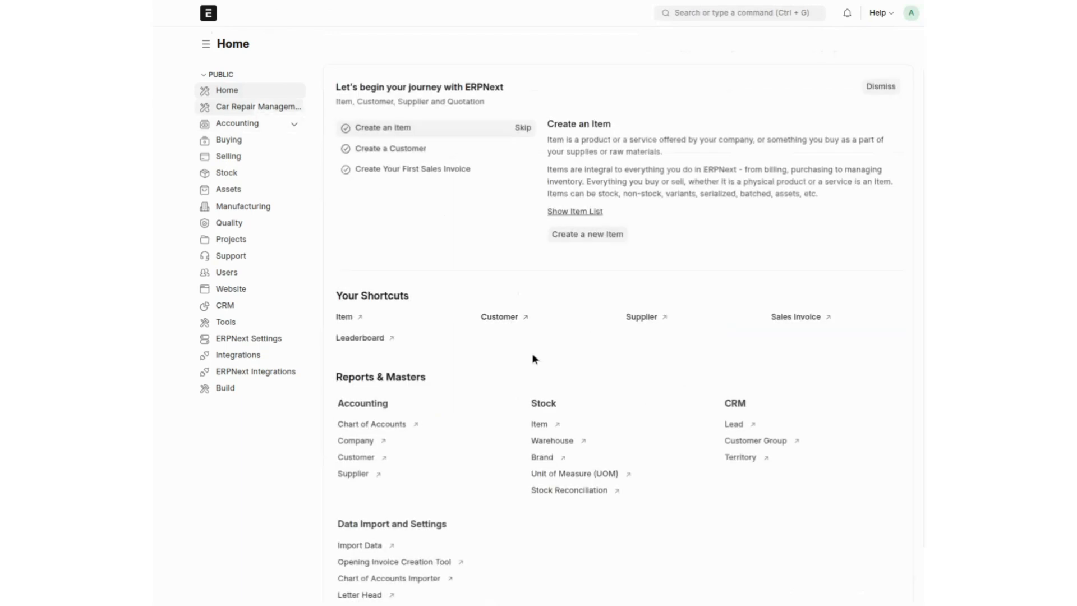
{"action": "left_click", "coordinate": [268, 112]}
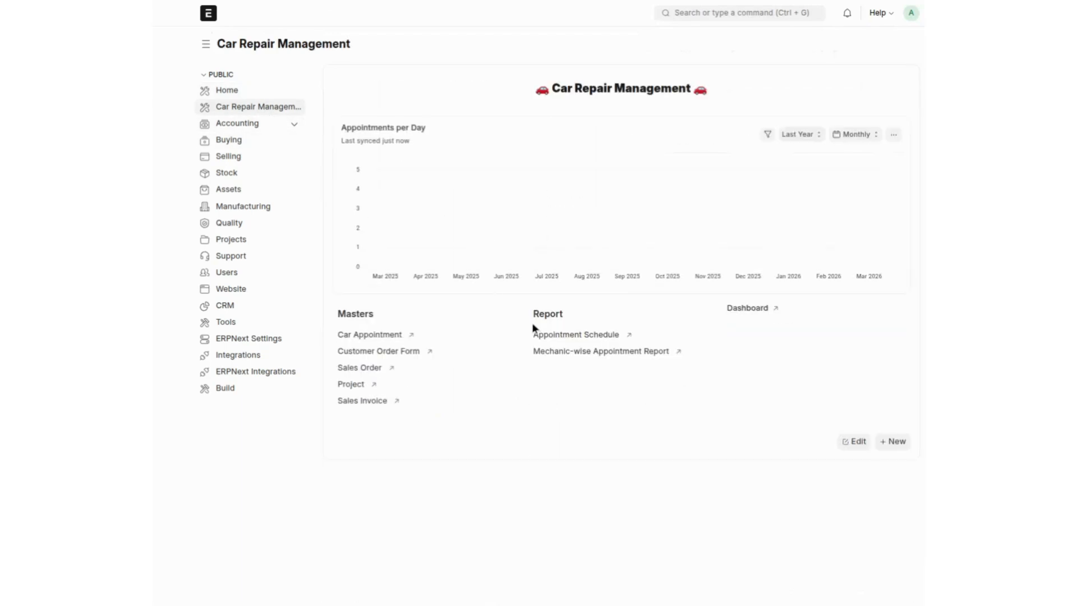
{"action": "left_click", "coordinate": [556, 336]}
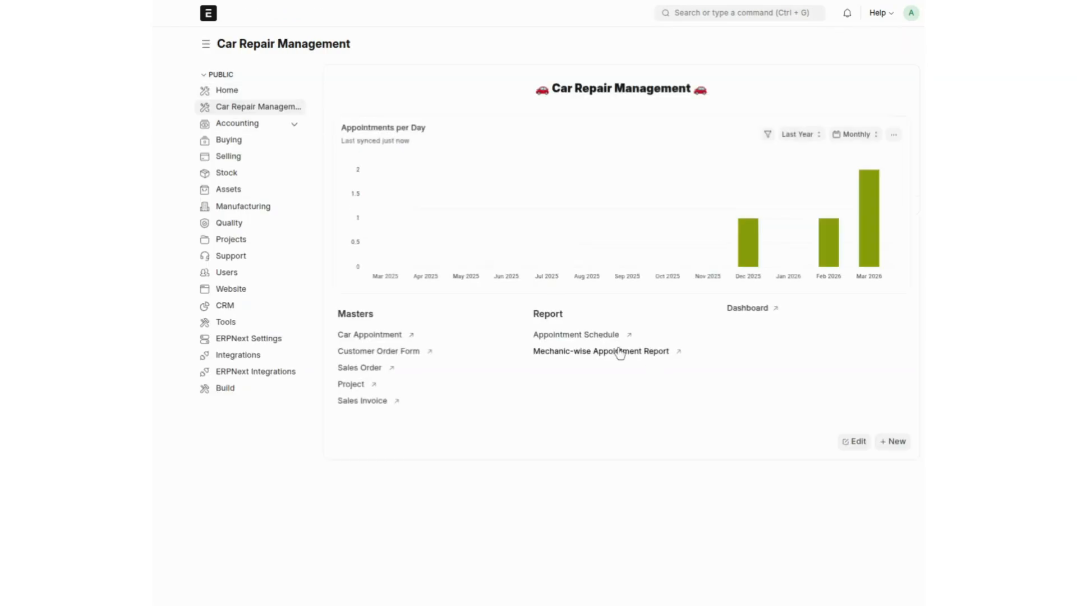
{"action": "left_click", "coordinate": [620, 351]}
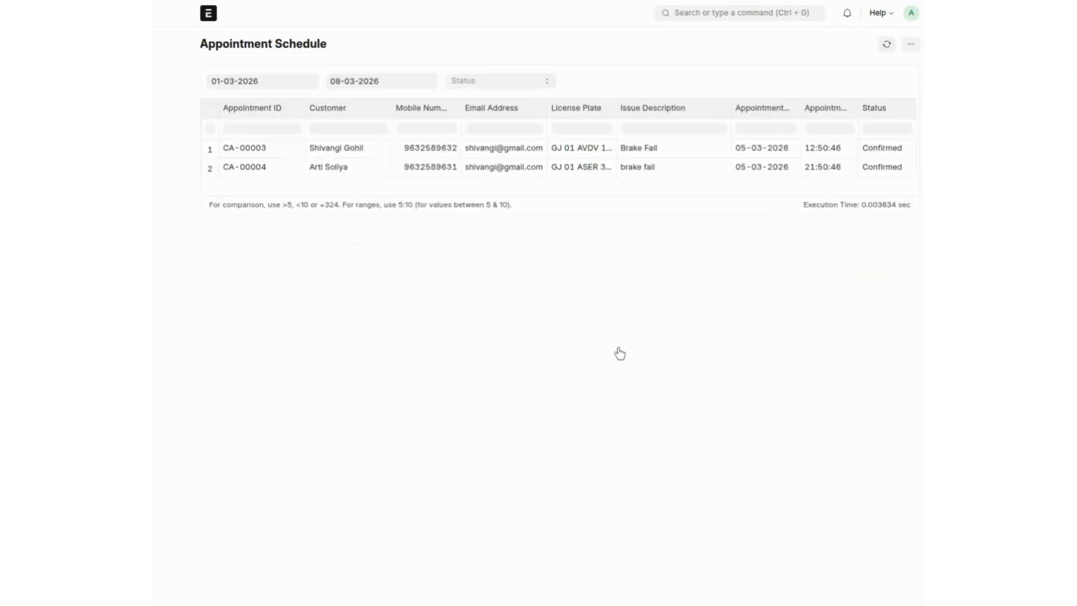
{"action": "left_click", "coordinate": [504, 85]}
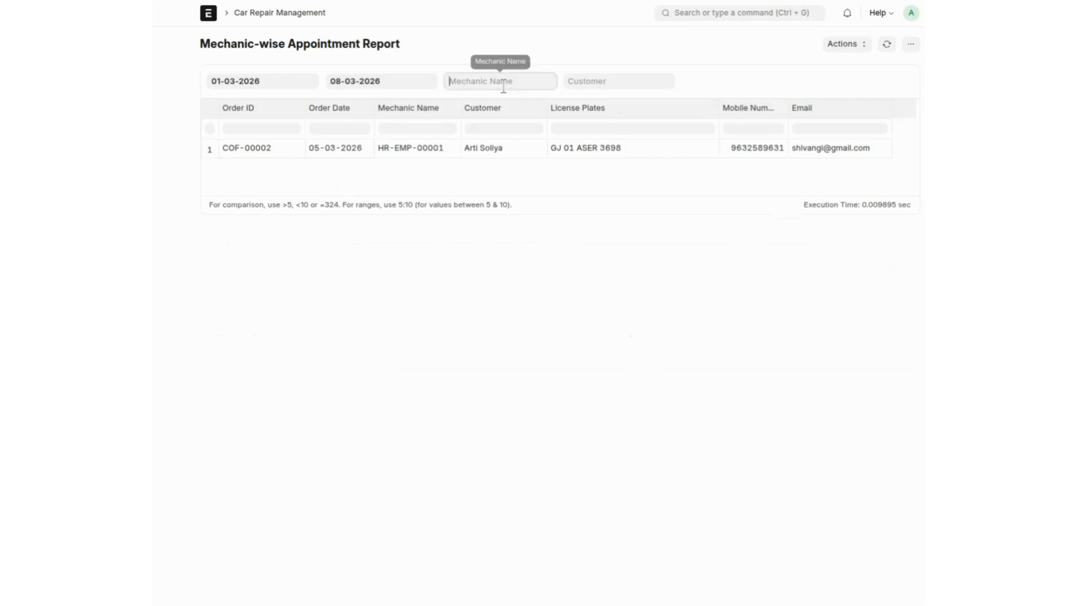
{"action": "left_click", "coordinate": [508, 111]}
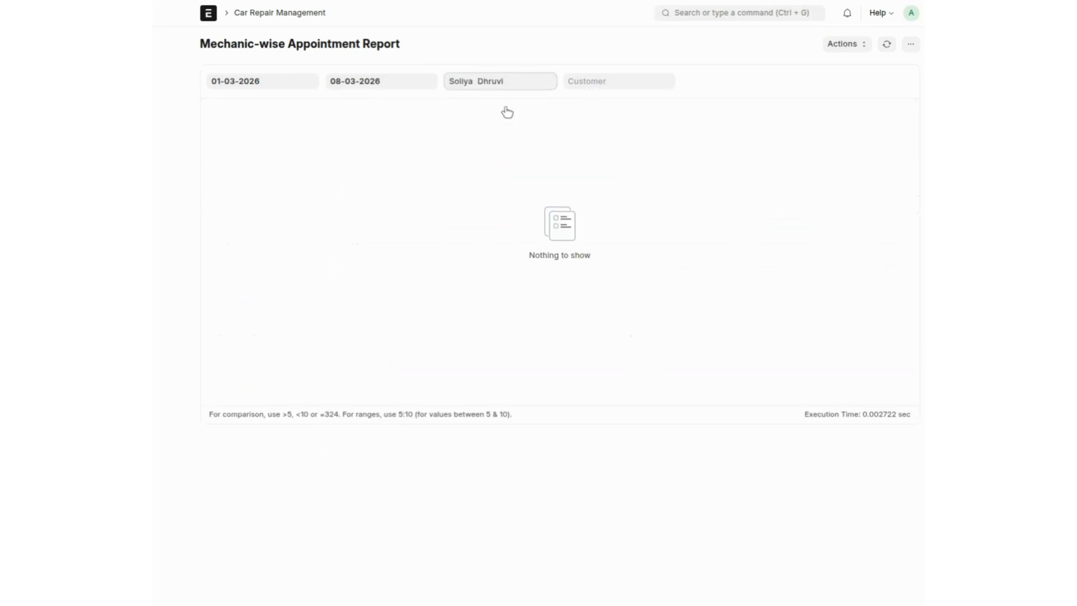
{"action": "triple_click", "coordinate": [498, 80]}
{"action": "key", "text": "BackSpace"}
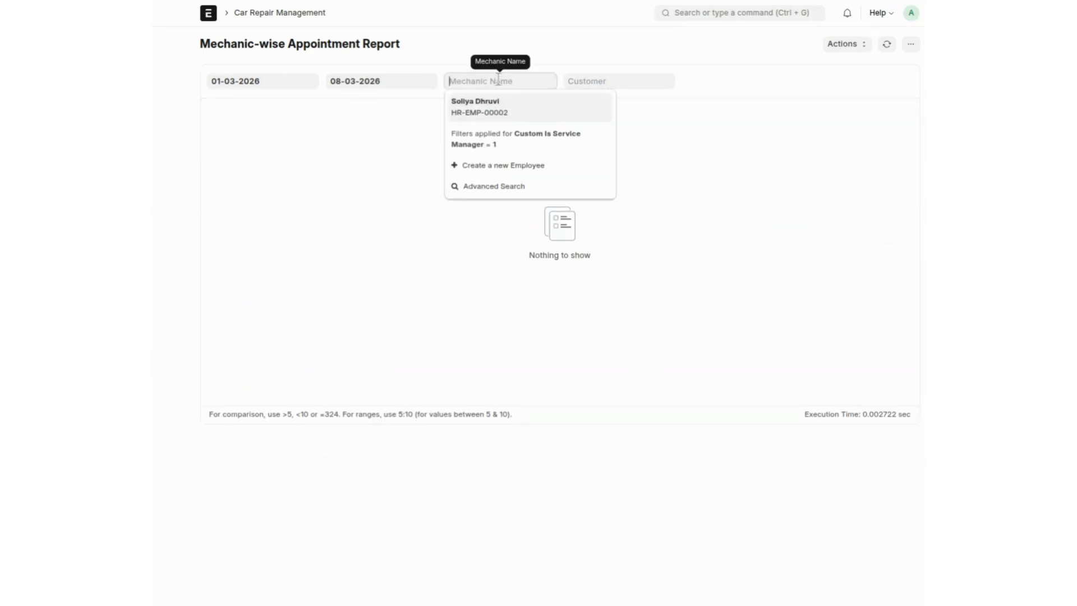
{"action": "left_click", "coordinate": [660, 196]}
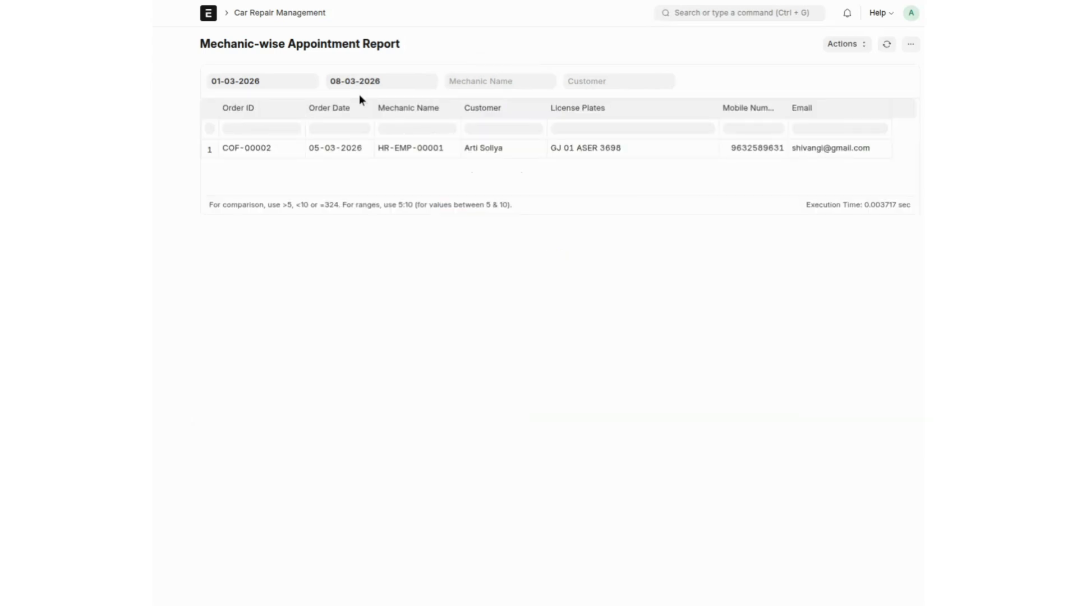
{"action": "left_click", "coordinate": [210, 17]}
Step: Go to the Car Repair Management workspace with its appointments-per-day chart and report links
{"action": "left_click", "coordinate": [242, 106]}
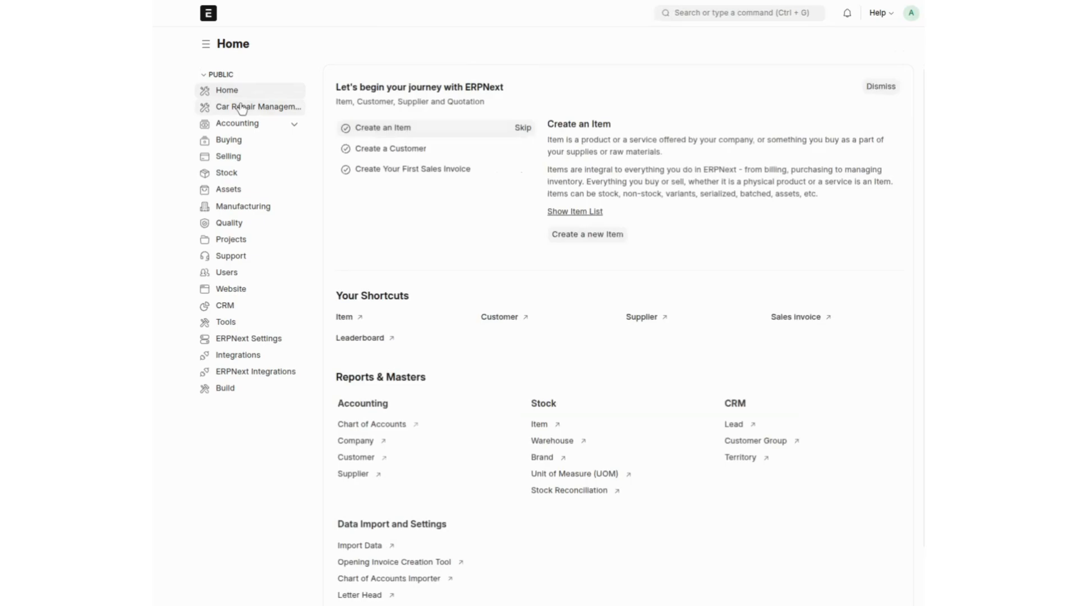